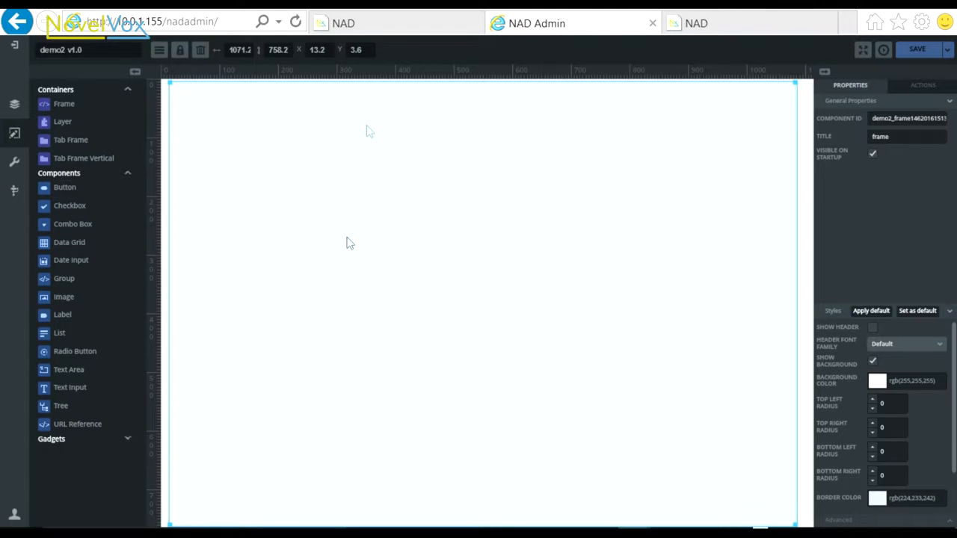
# Look at the finished data grid page in the NAD tab, and return to the NAD Admin designer.
pyautogui.click(382, 33)
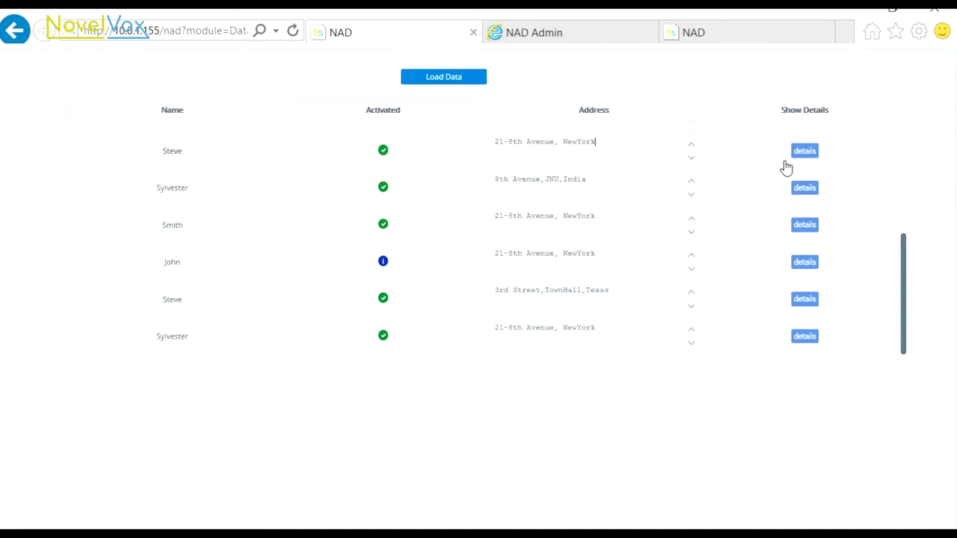
pyautogui.click(602, 37)
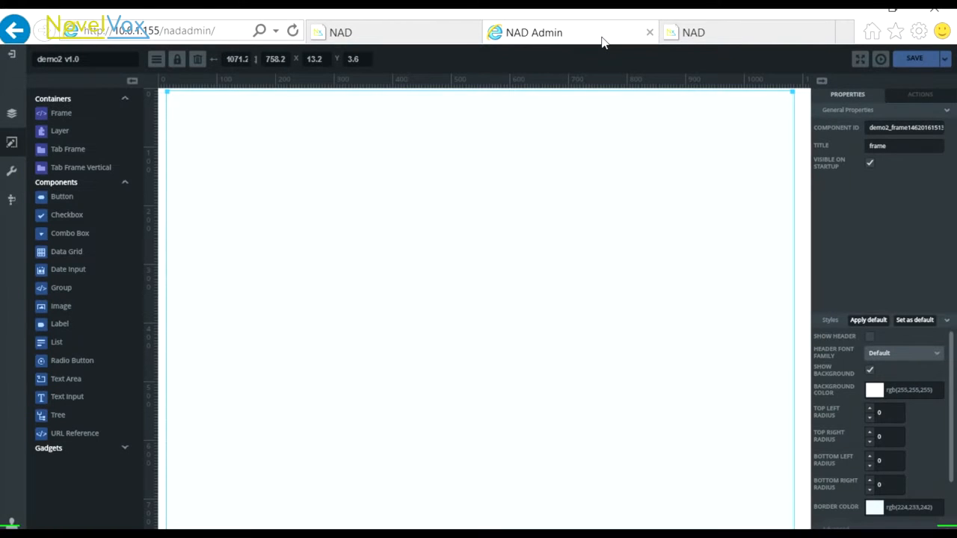
# Place a button near the frame's upper edge and a data grid below it, enlarged to about 1042 by 547.
pyautogui.moveTo(61, 196); pyautogui.dragTo(436, 120)
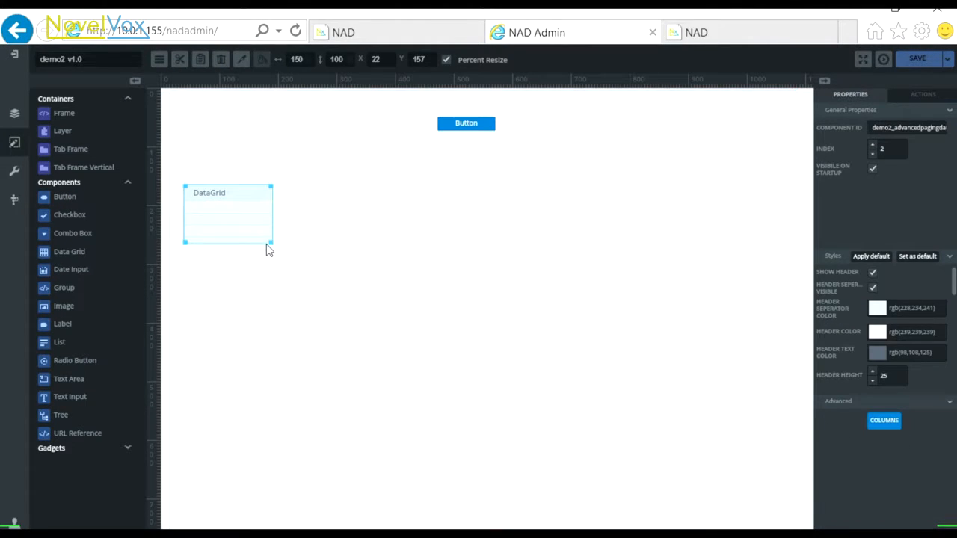
pyautogui.moveTo(267, 248); pyautogui.dragTo(790, 487)
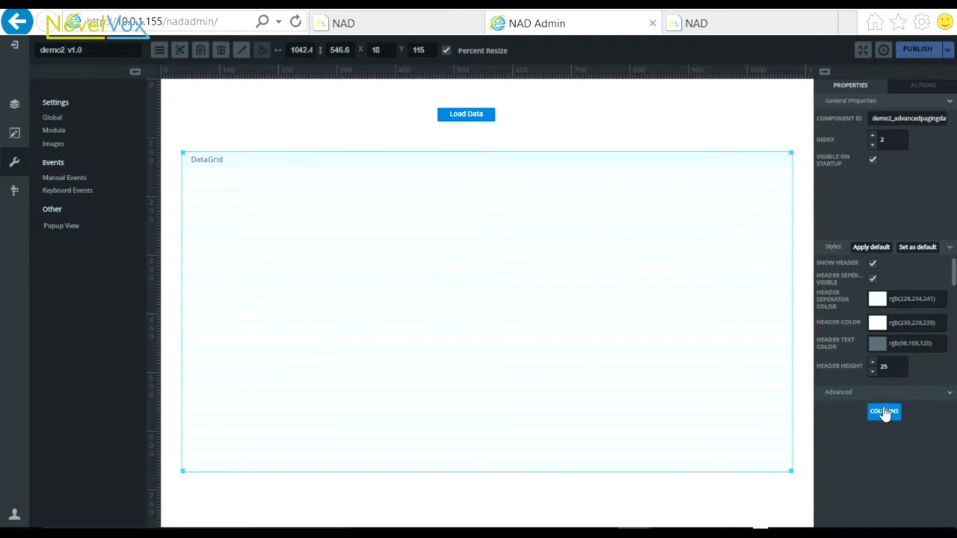
# Add a grid column with data field "name", header text "Name" and the LABEL item renderer.
pyautogui.click(884, 413)
pyautogui.click(887, 420)
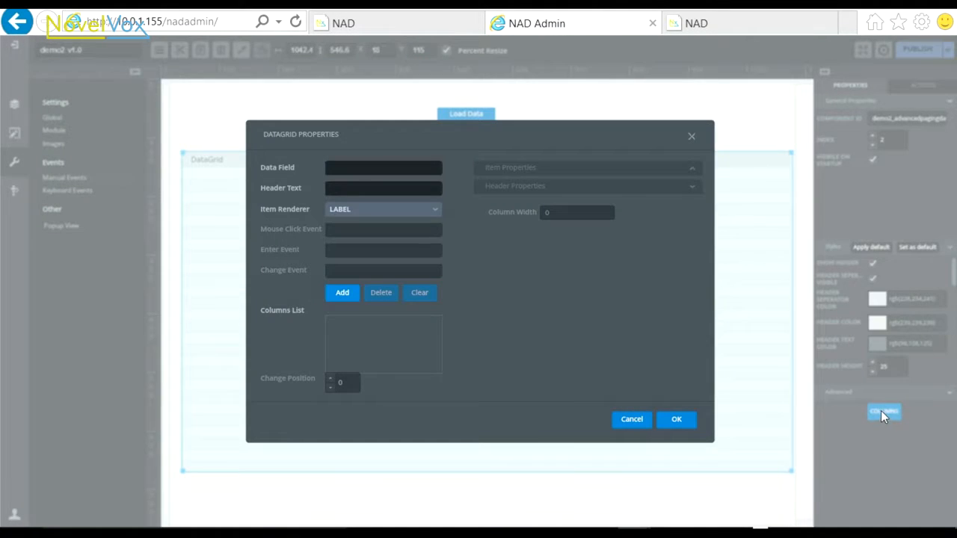
pyautogui.click(415, 166)
pyautogui.write('name')
pyautogui.press('Tab')
pyautogui.write('Name')
pyautogui.click(389, 211)
pyautogui.click(344, 300)
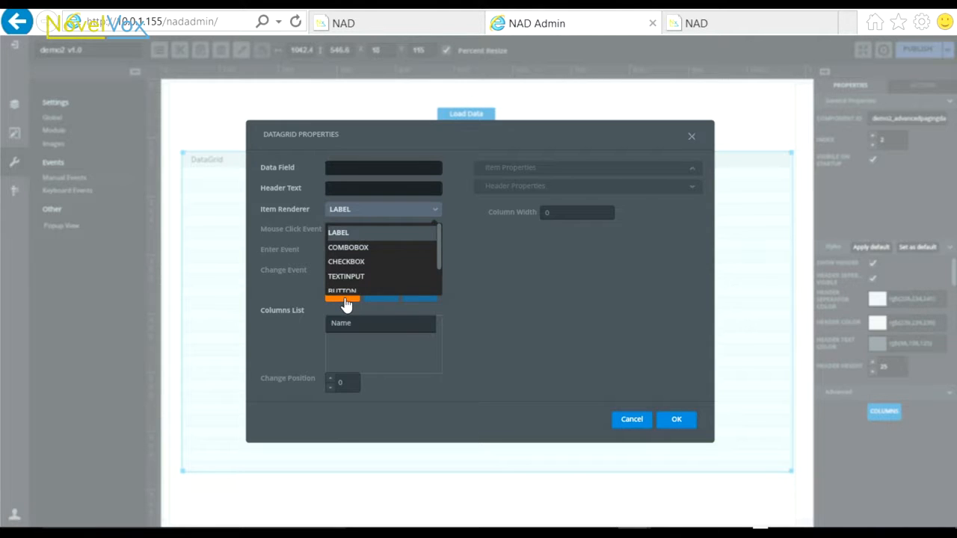
pyautogui.click(366, 322)
# Add a grid column with data field "activated", header text "Activated" and the IMAGE item renderer.
pyautogui.click(351, 167)
pyautogui.write('activated')
pyautogui.press('Tab')
pyautogui.write('Activated')
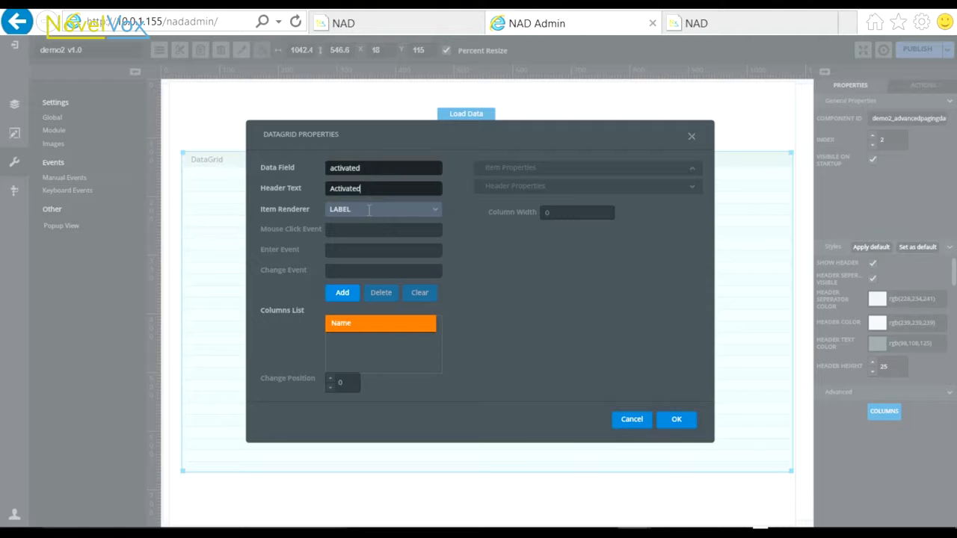
pyautogui.click(369, 210)
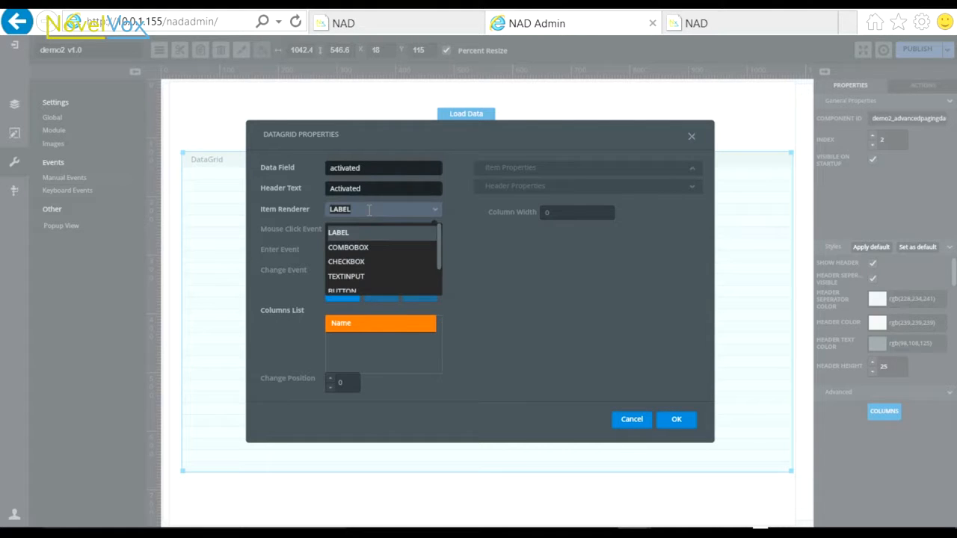
pyautogui.scroll(-2, 385, 277)
pyautogui.click(383, 276)
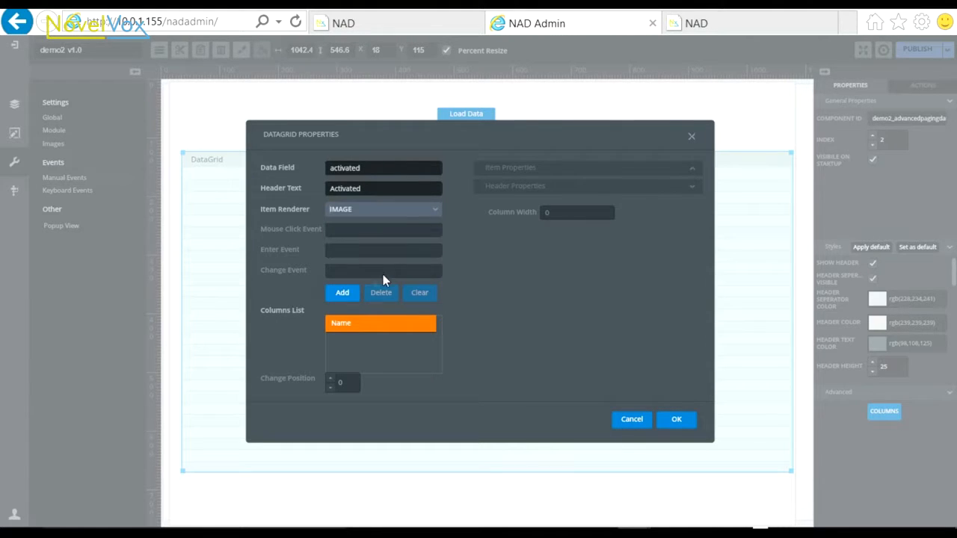
pyautogui.click(345, 299)
# Set the image source of the Activated column to mapping in its item properties.
pyautogui.click(393, 342)
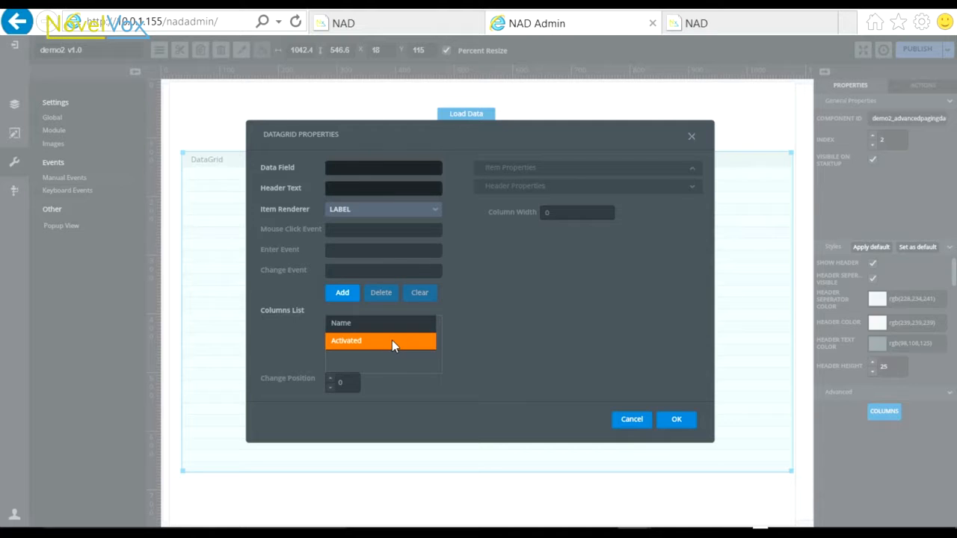
pyautogui.click(392, 341)
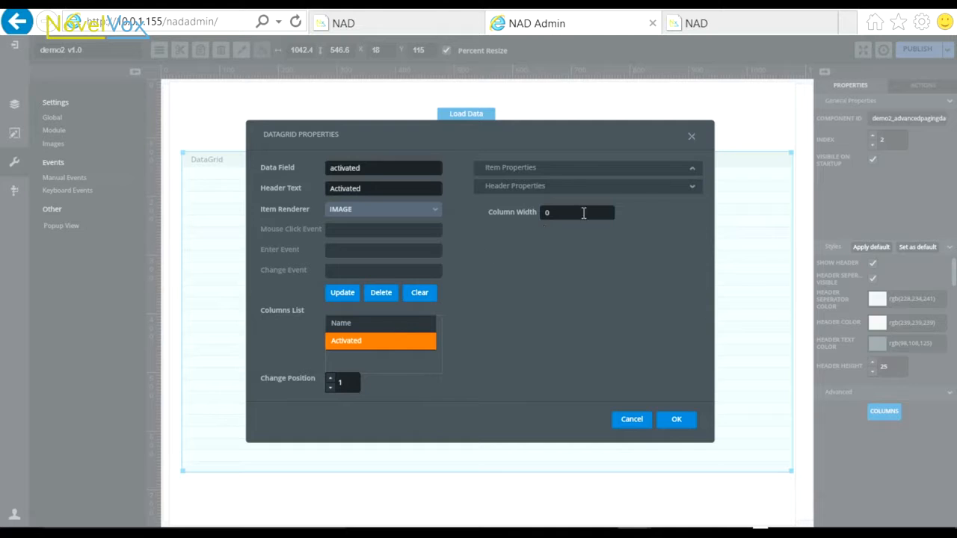
pyautogui.click(694, 173)
pyautogui.click(668, 199)
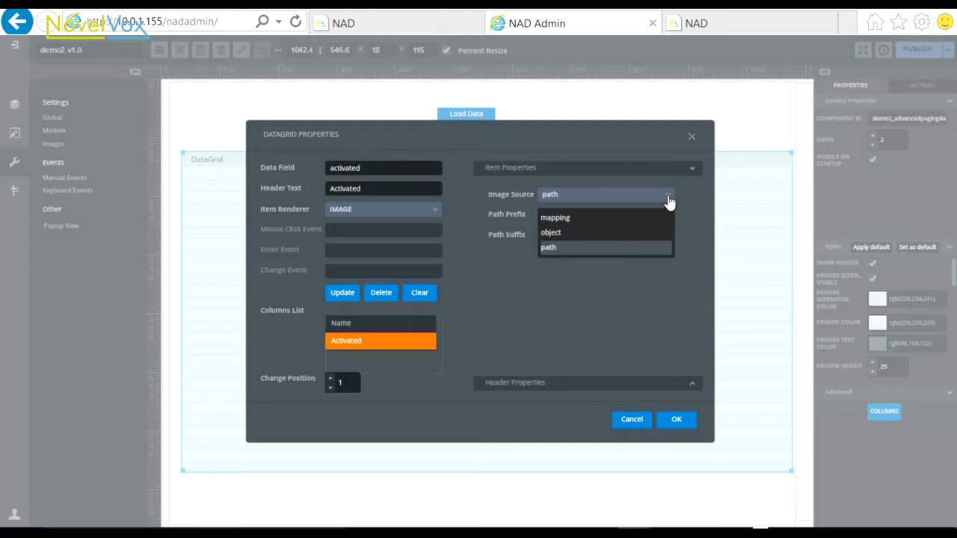
pyautogui.click(578, 218)
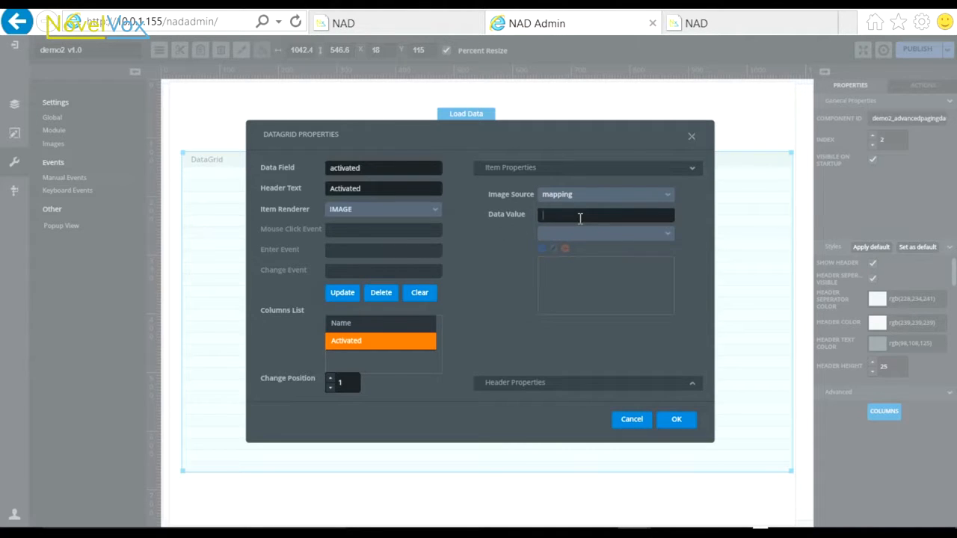
# Add an image mapping for the data value "true" that uses 4.png.
pyautogui.write('true')
pyautogui.click(569, 234)
pyautogui.scroll(-3, 565, 254)
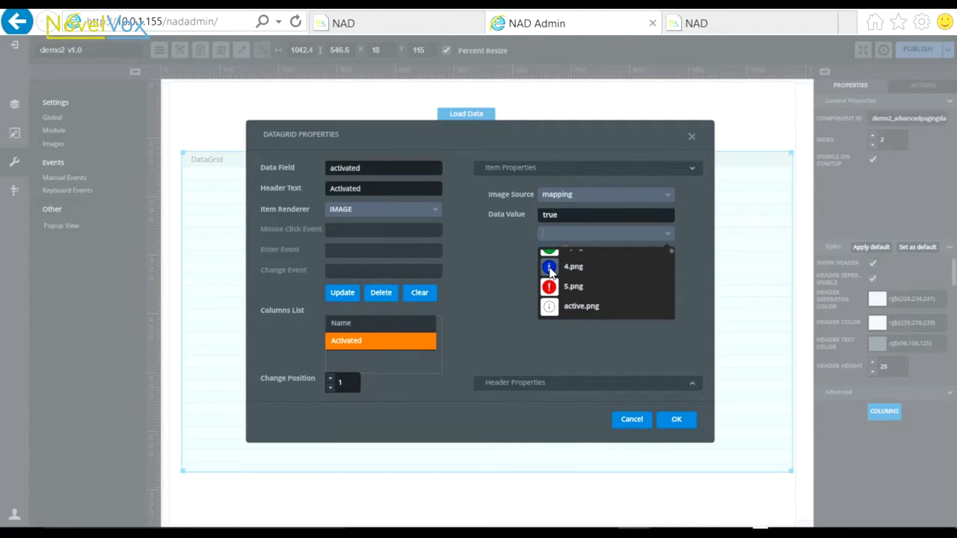
pyautogui.click(550, 272)
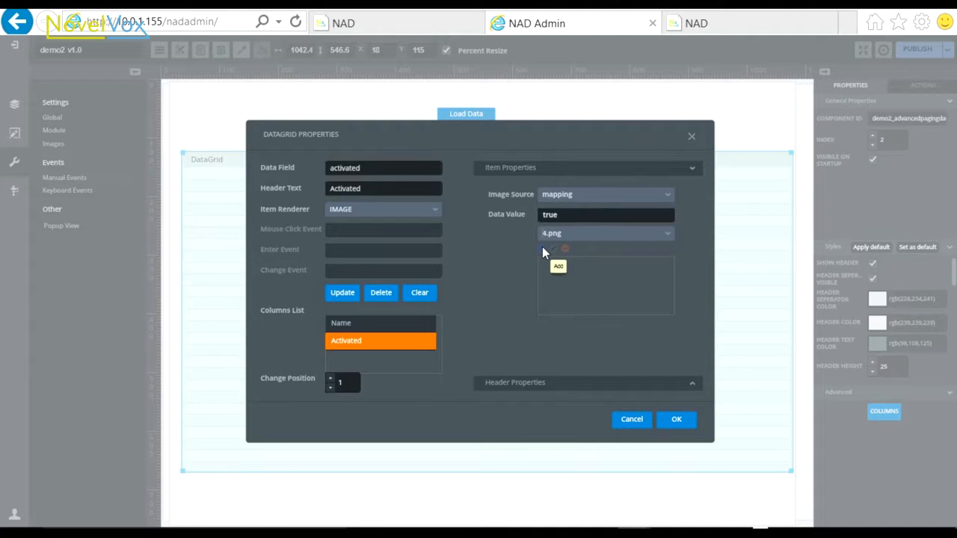
pyautogui.click(542, 248)
# Add an image mapping for the data value "false" that uses 5.png.
pyautogui.click(546, 215)
pyautogui.write('false')
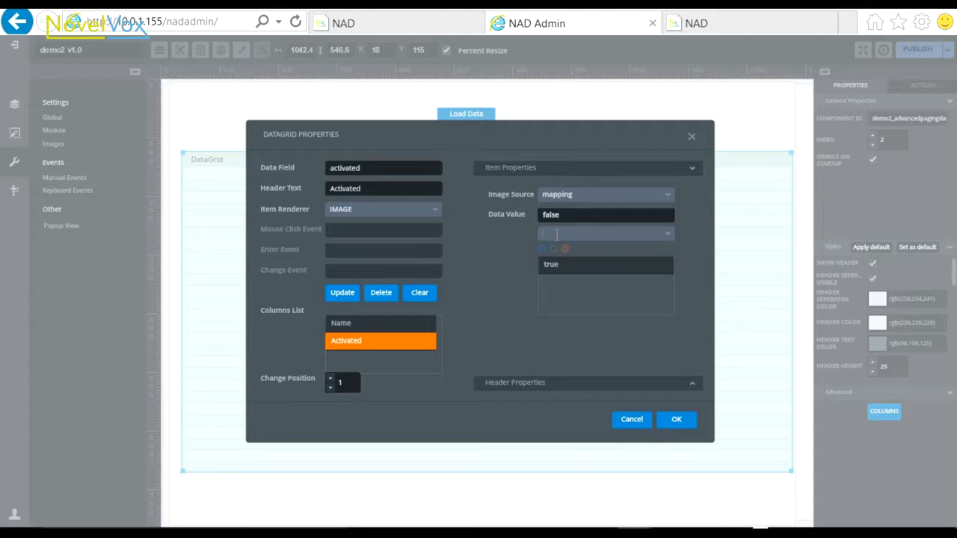
pyautogui.click(557, 234)
pyautogui.write('5.png')
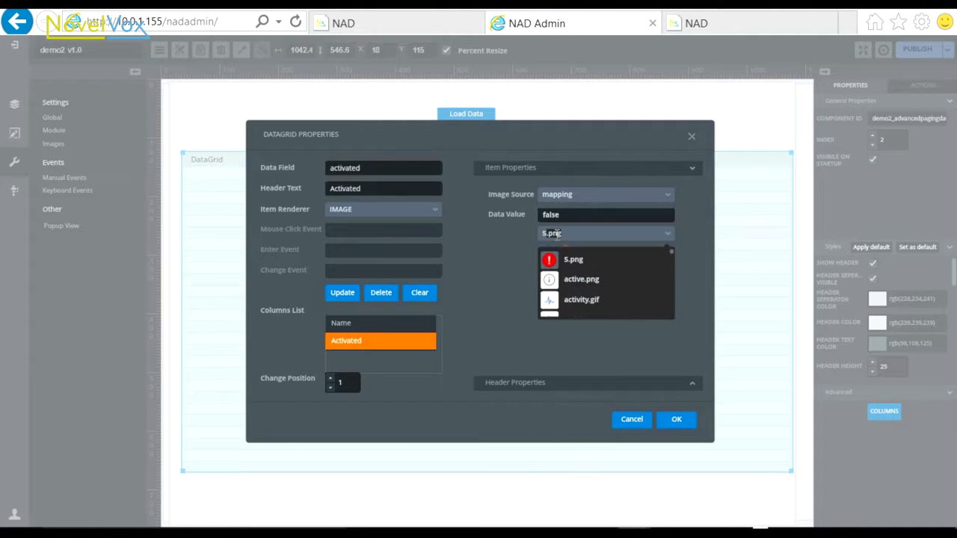
pyautogui.click(551, 261)
pyautogui.click(542, 250)
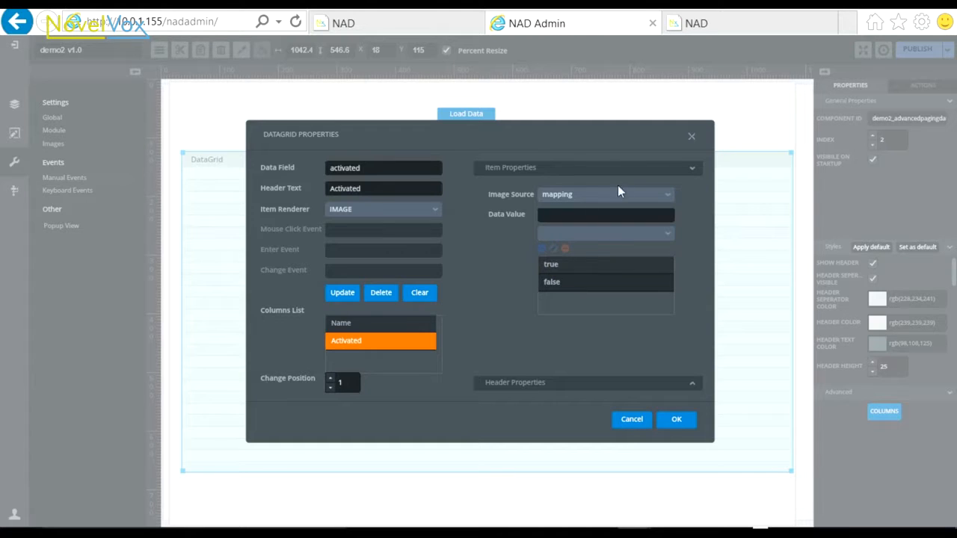
# Try the object and path image sources for the Activated column.
pyautogui.click(669, 195)
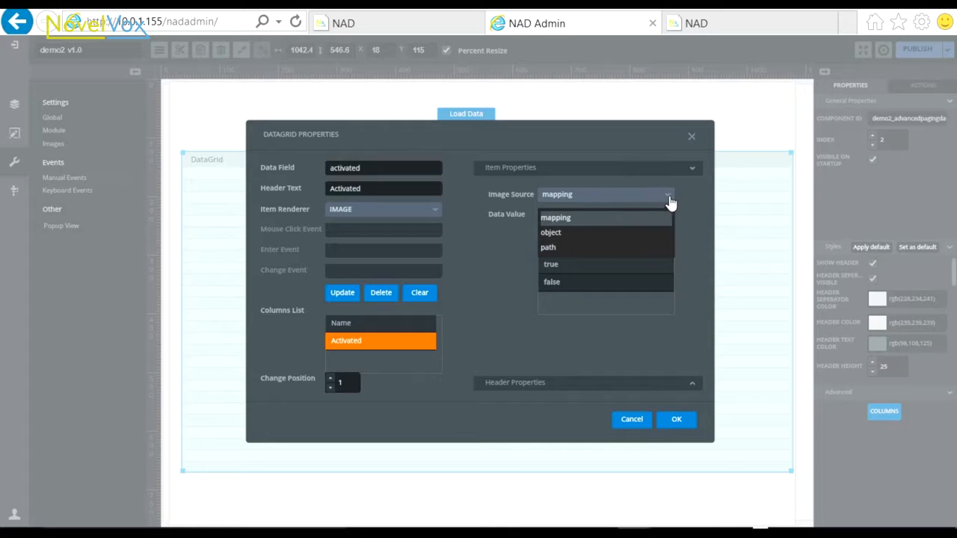
pyautogui.click(576, 229)
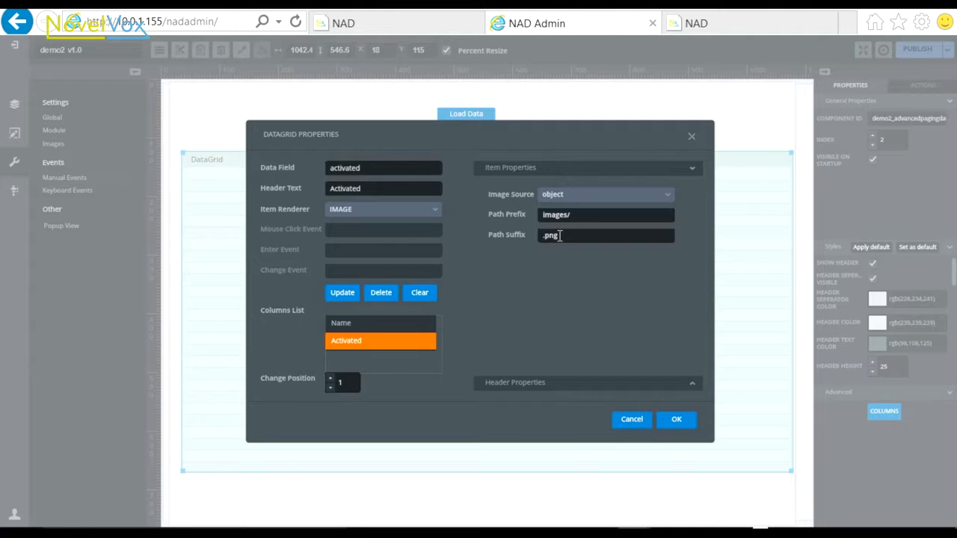
pyautogui.click(581, 195)
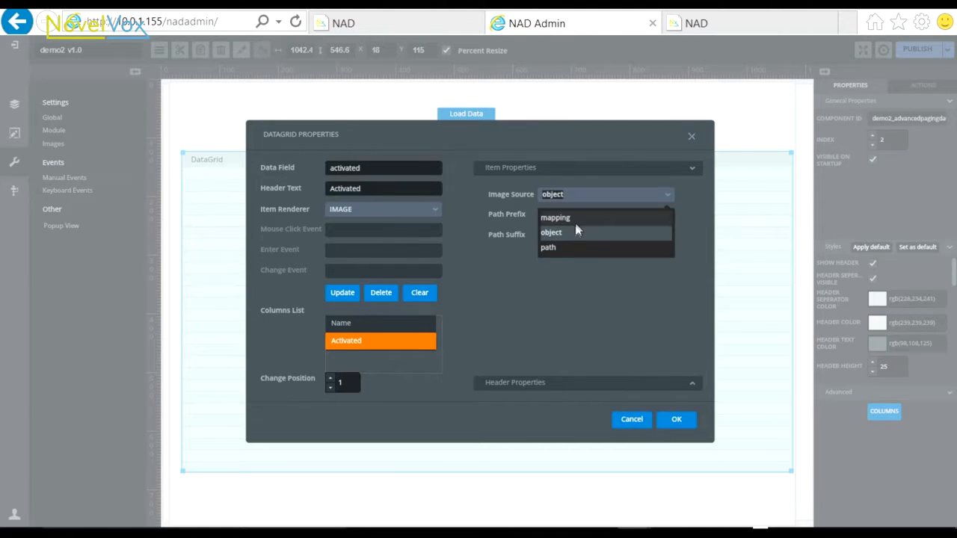
pyautogui.click(572, 249)
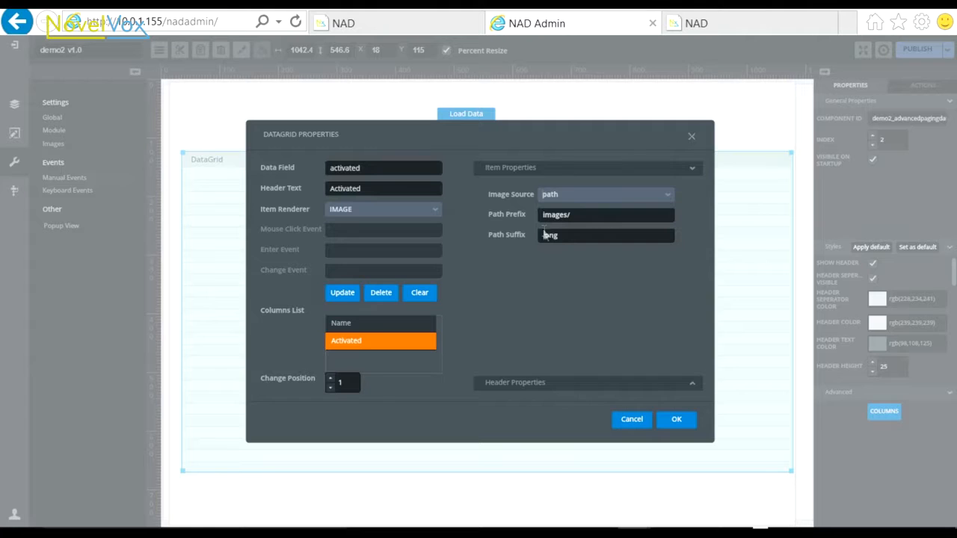
pyautogui.moveTo(573, 234); pyautogui.dragTo(529, 238)
# Switch the image source back to mapping and update the Activated column.
pyautogui.click(607, 194)
pyautogui.click(559, 216)
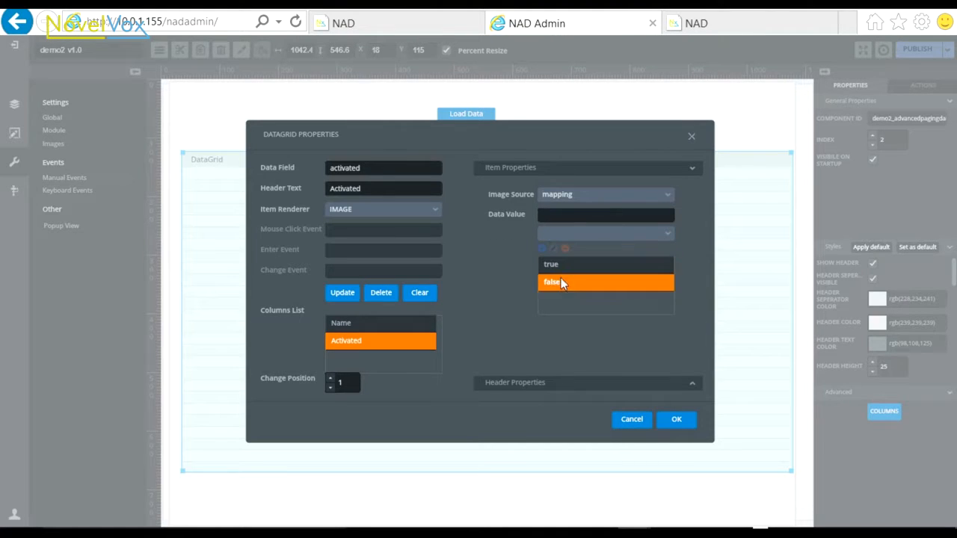
pyautogui.click(340, 294)
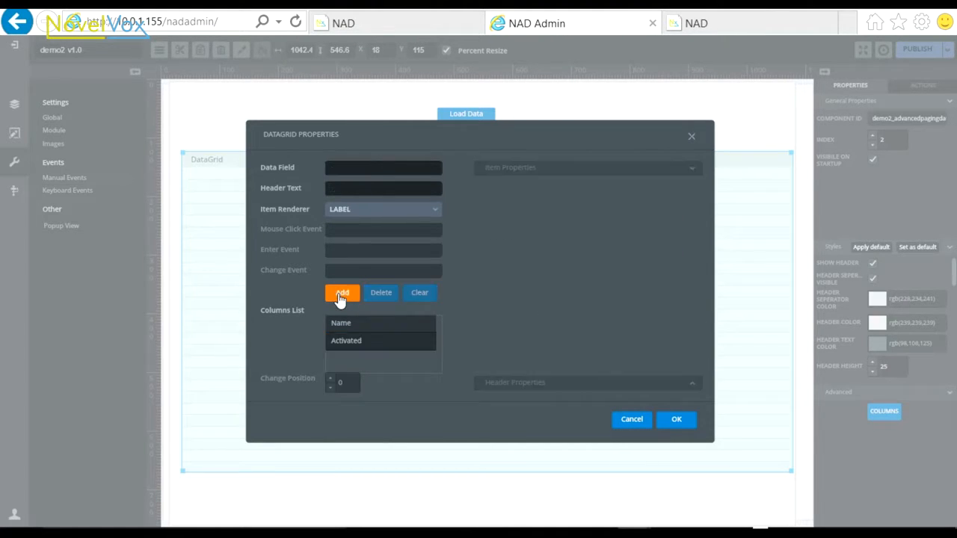
# Add a grid column with data field "address", header "Address", the TEXTAREA renderer and the enter event "change_text_event".
pyautogui.click(356, 169)
pyautogui.write('address')
pyautogui.press('Tab')
pyautogui.write('Address')
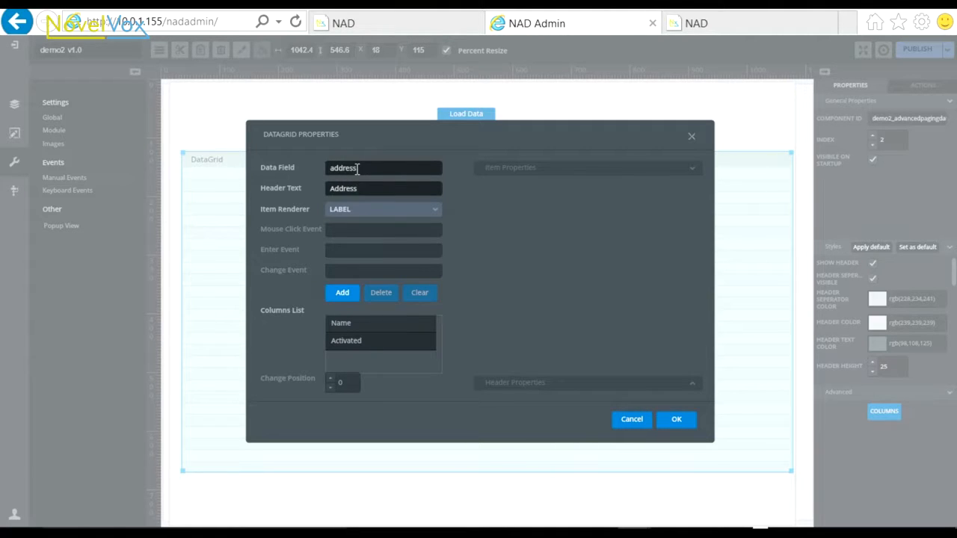
pyautogui.click(366, 209)
pyautogui.scroll(-2, 420, 246)
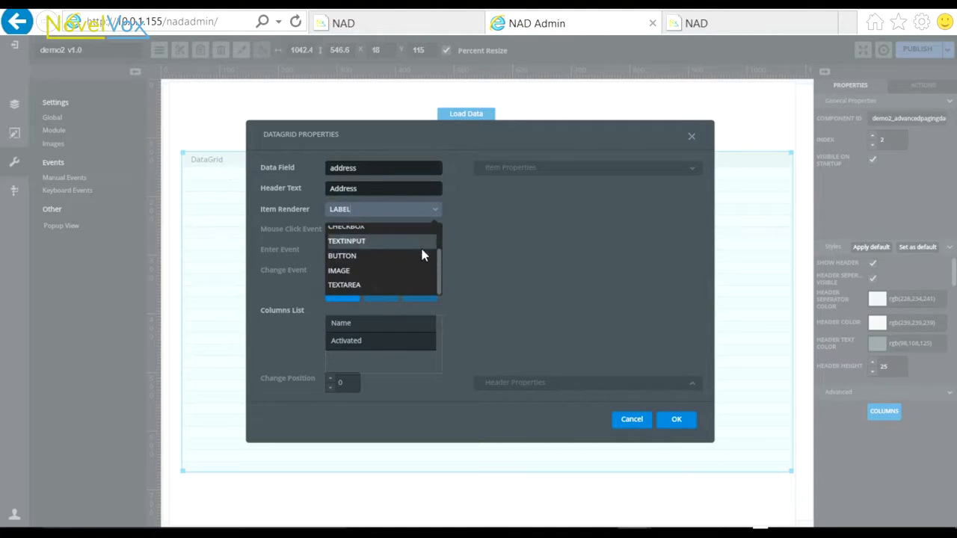
pyautogui.click(363, 287)
pyautogui.click(385, 209)
pyautogui.click(481, 222)
pyautogui.click(339, 249)
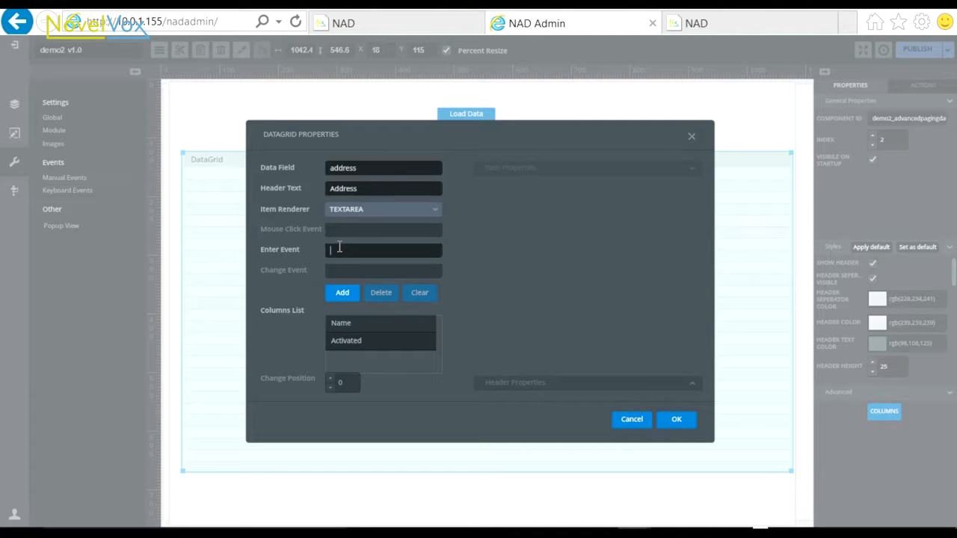
pyautogui.write('change_text_event')
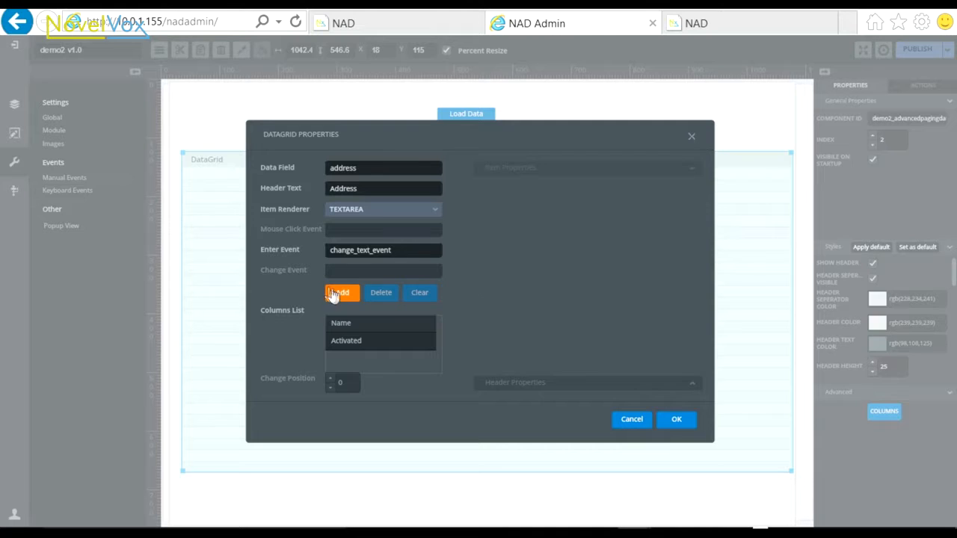
pyautogui.click(342, 294)
# Add a "details" column headed "Details" with the BUTTON renderer and mouse click event "show_details_event", and apply the column setup.
pyautogui.click(364, 168)
pyautogui.write('details')
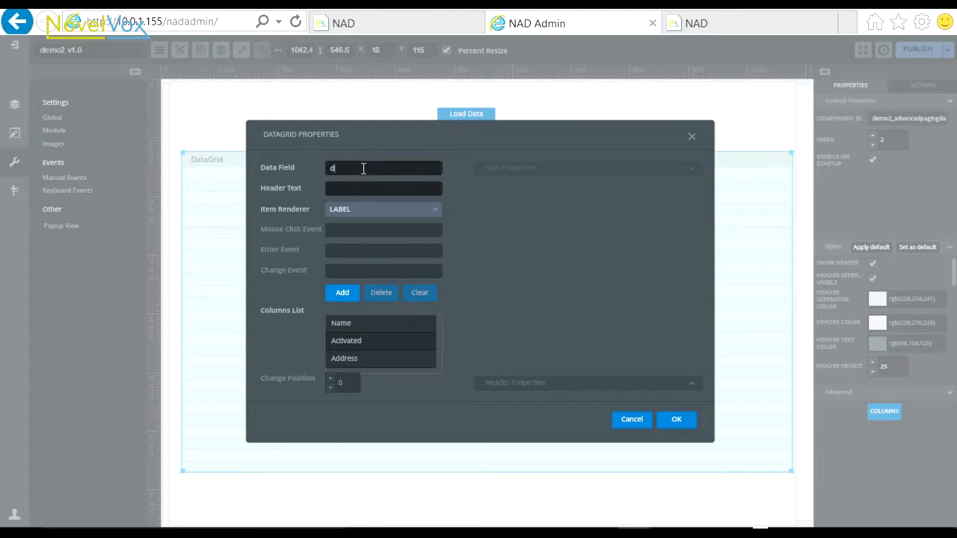
pyautogui.click(365, 189)
pyautogui.write('Details')
pyautogui.click(358, 208)
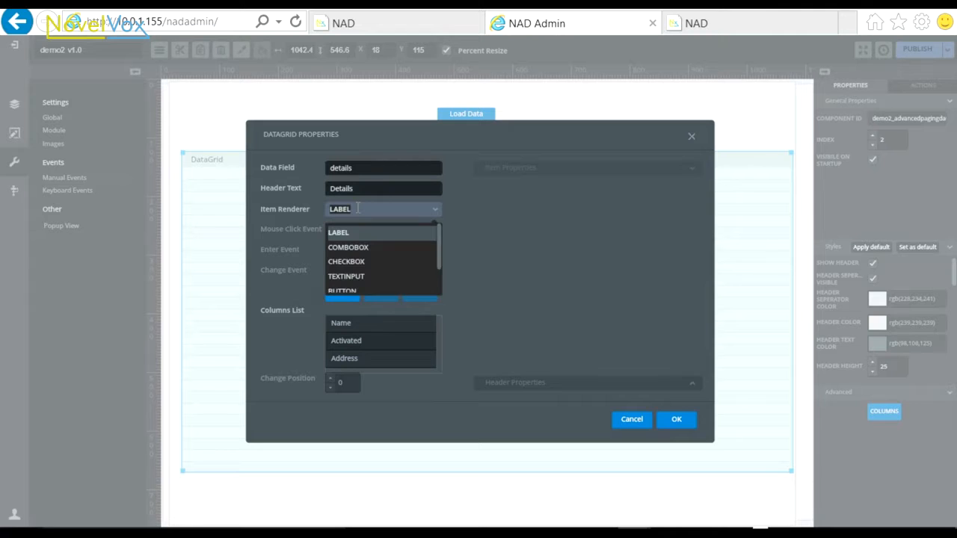
pyautogui.scroll(-1, 359, 269)
pyautogui.click(354, 256)
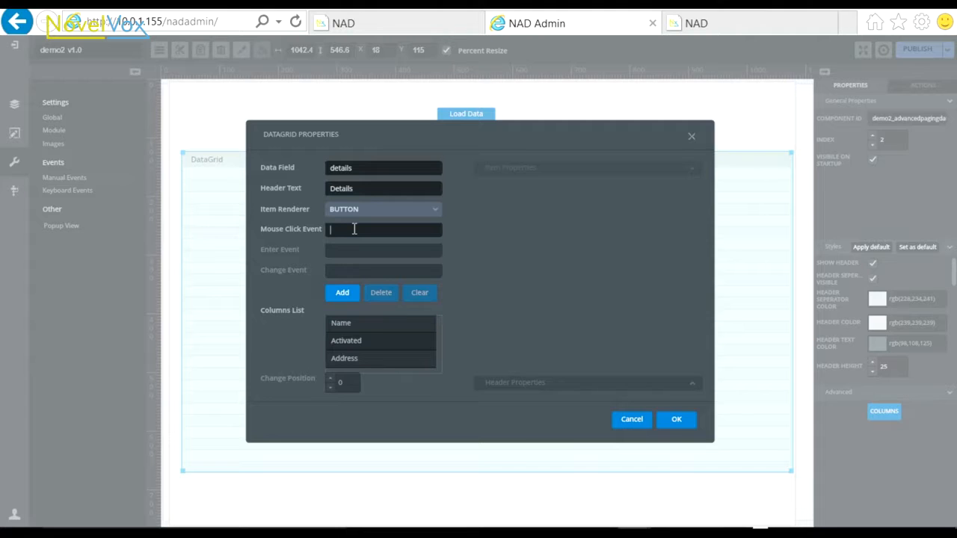
pyautogui.write('show_details_event')
pyautogui.click(340, 299)
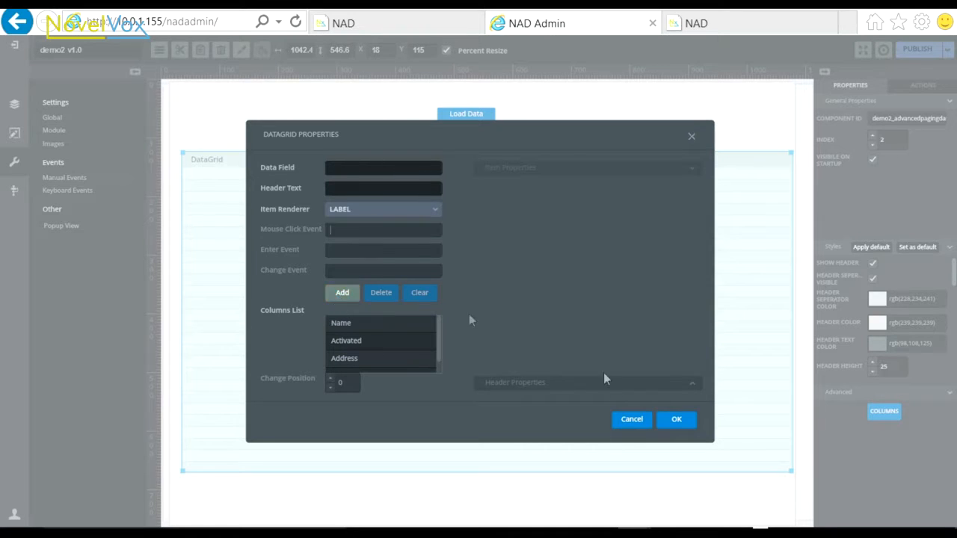
pyautogui.click(676, 421)
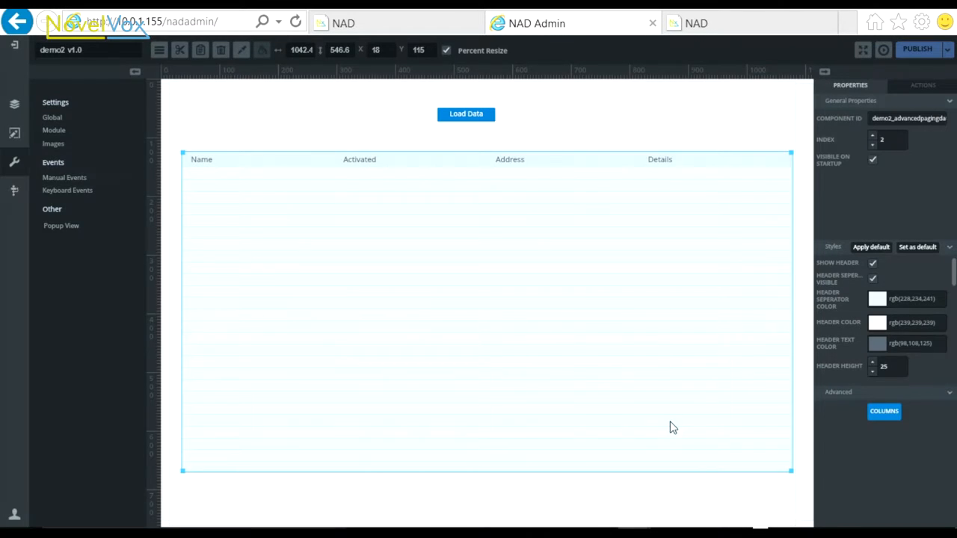
# Add the manual events "change_text_event" and "show_details_event" to the module and save them.
pyautogui.click(63, 177)
pyautogui.write('change_text_event')
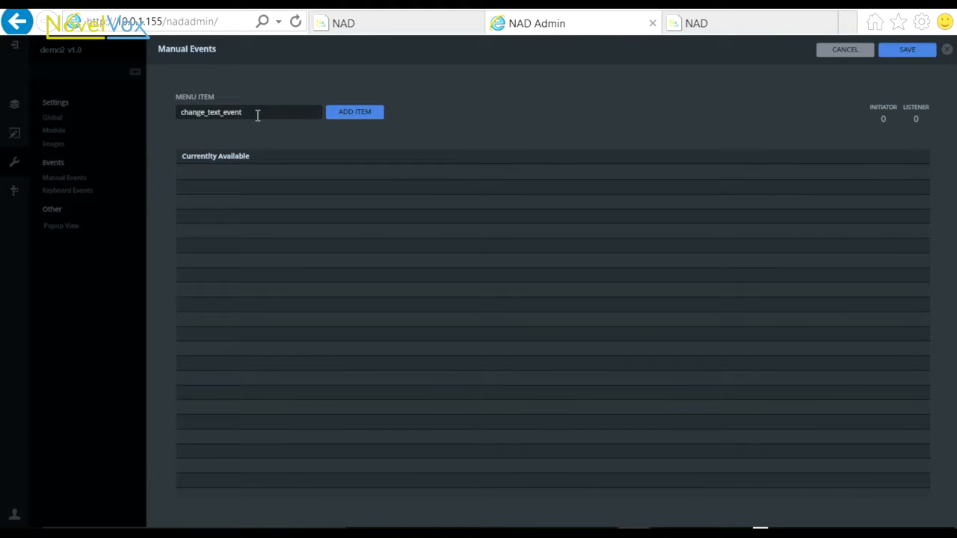
pyautogui.click(337, 117)
pyautogui.write('show_details_event')
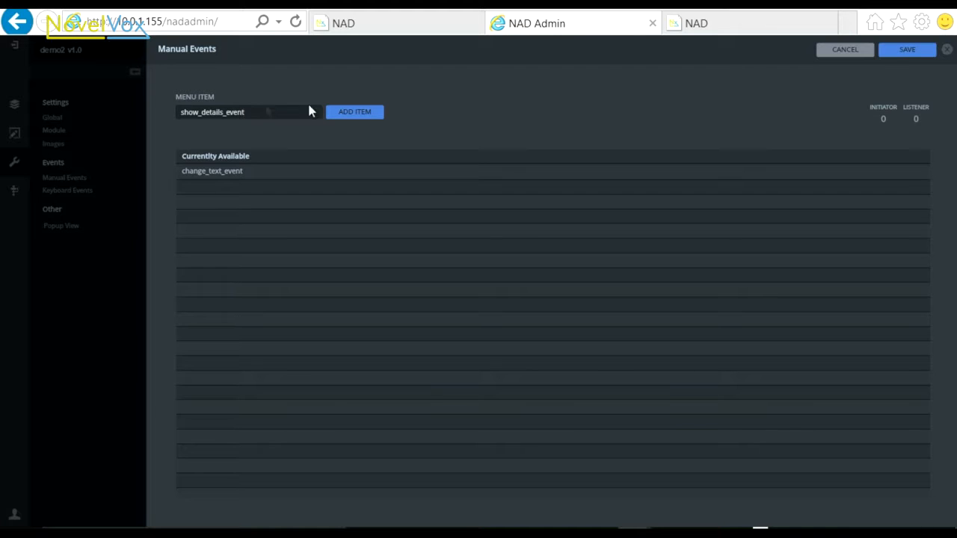
pyautogui.click(344, 116)
pyautogui.click(897, 51)
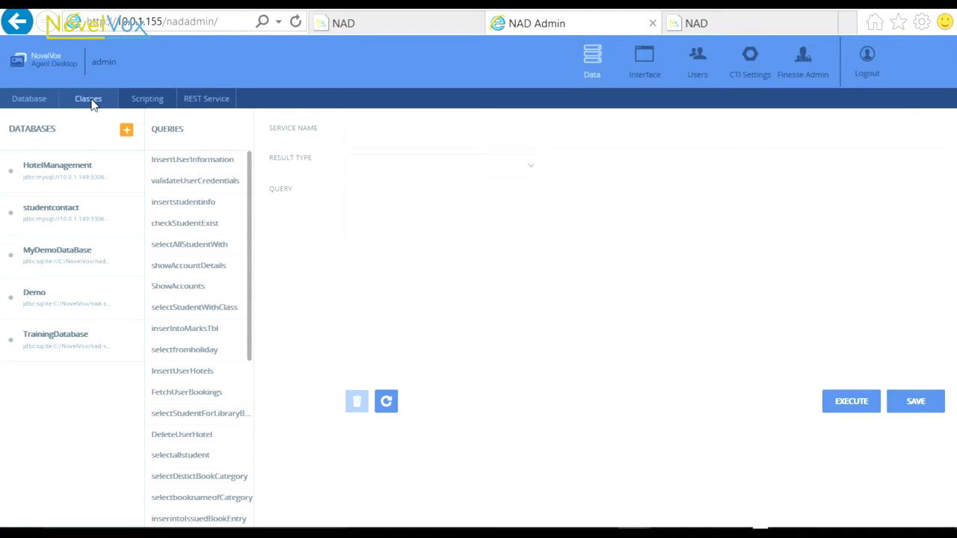
# Examine which JAR file and class the get_StudentData service belongs to, and return to the module designer.
pyautogui.click(90, 100)
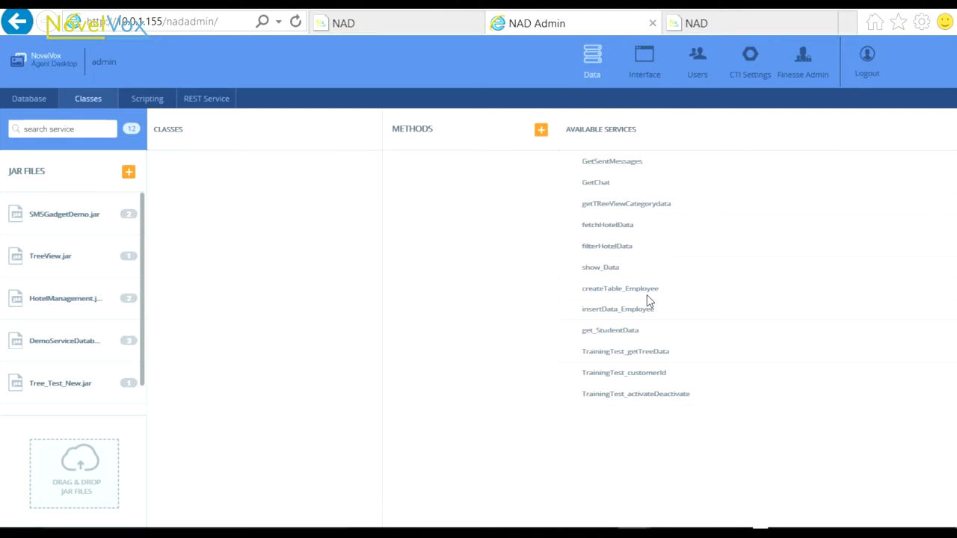
pyautogui.click(635, 331)
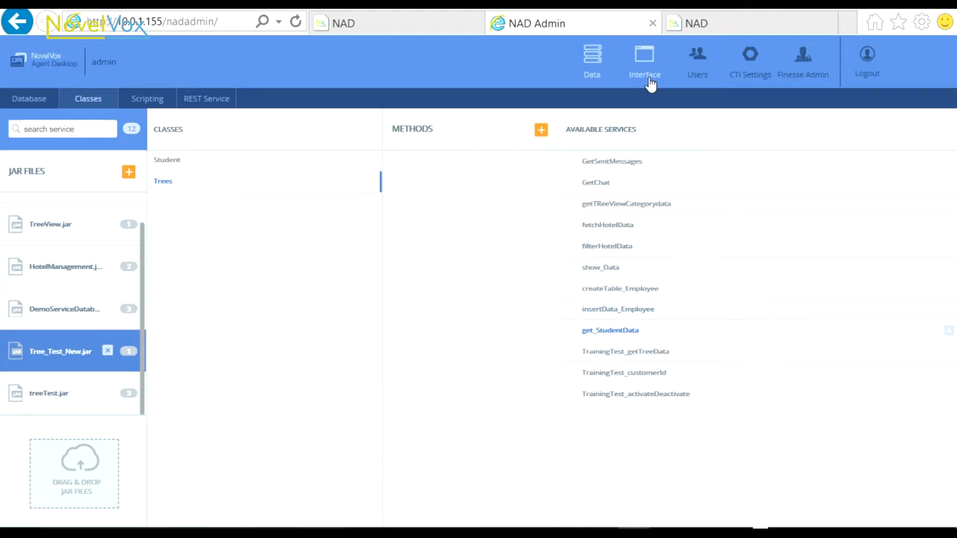
pyautogui.click(650, 84)
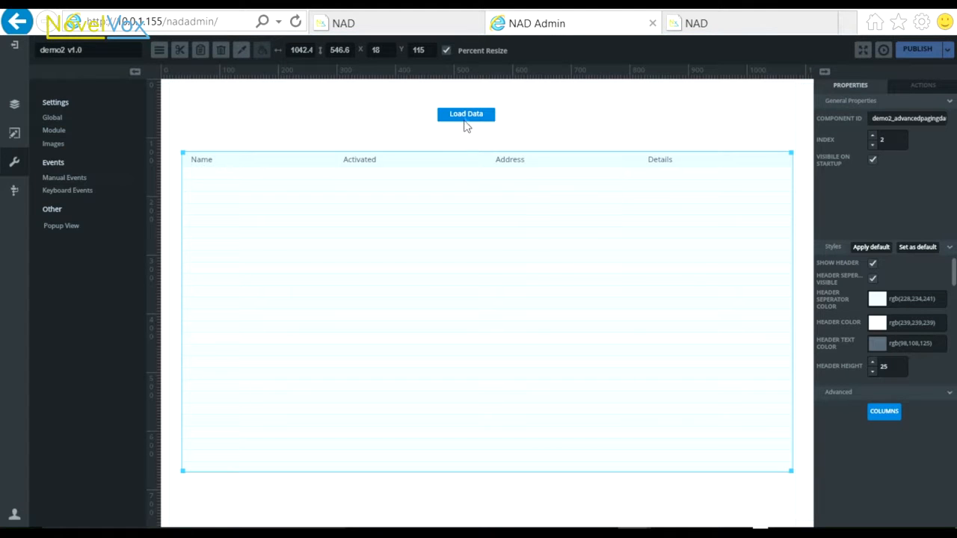
# Make the Load Data button's click trigger request the JAVA SERVICE get_StudentData, and save the action.
pyautogui.click(466, 116)
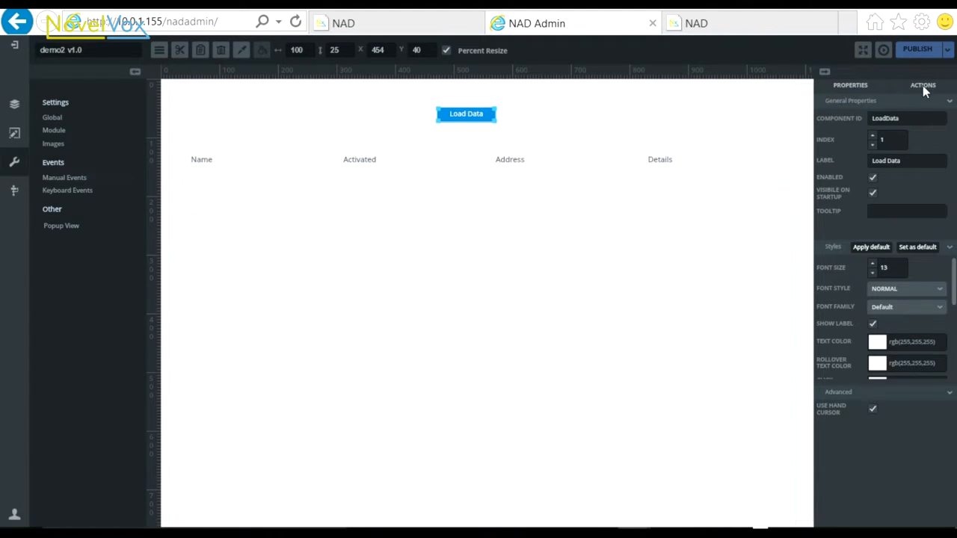
pyautogui.click(923, 85)
pyautogui.click(829, 109)
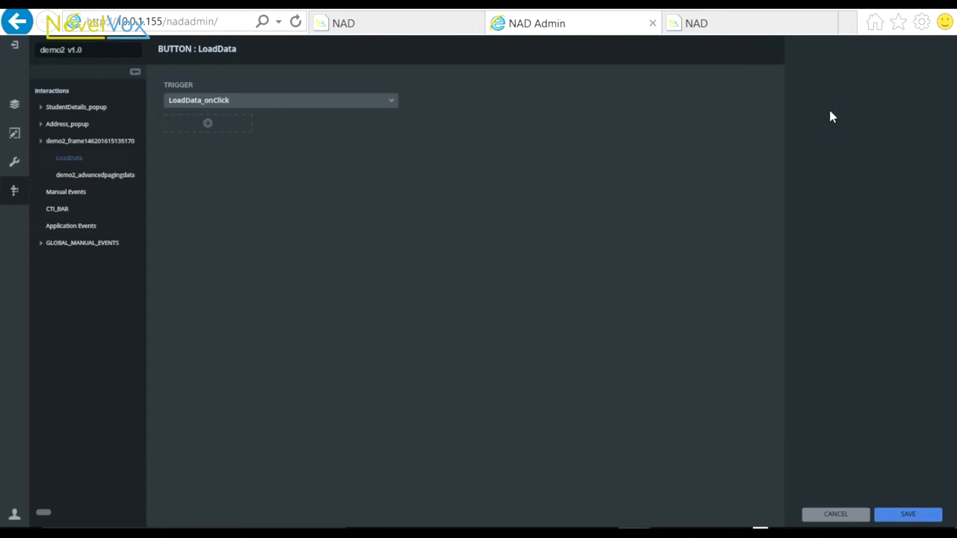
pyautogui.click(209, 124)
pyautogui.click(213, 271)
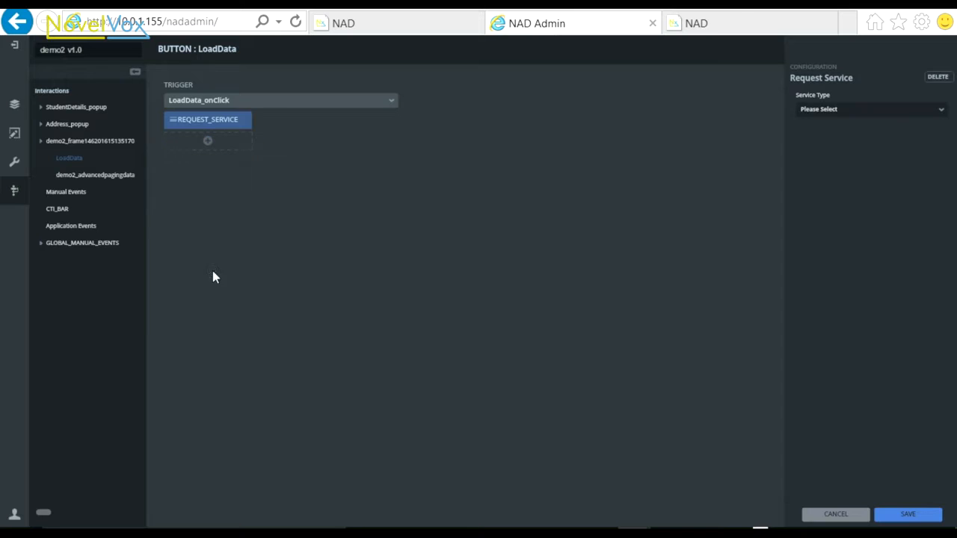
pyautogui.click(866, 109)
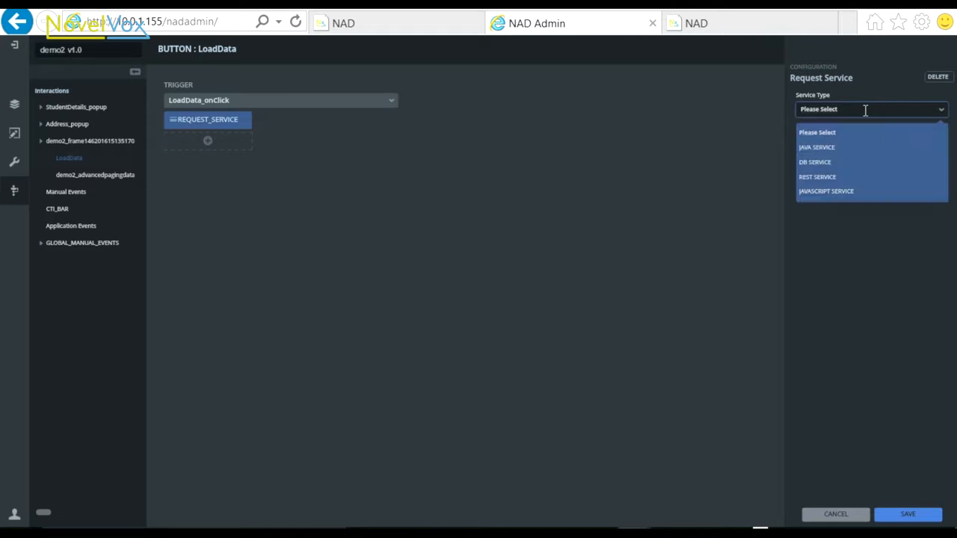
pyautogui.click(834, 146)
pyautogui.click(835, 139)
pyautogui.press('Down')
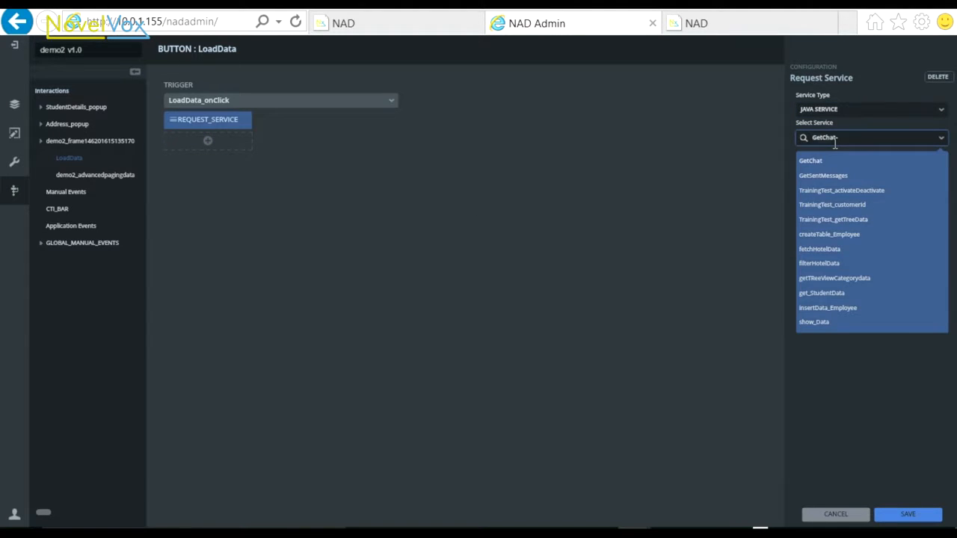
pyautogui.click(807, 293)
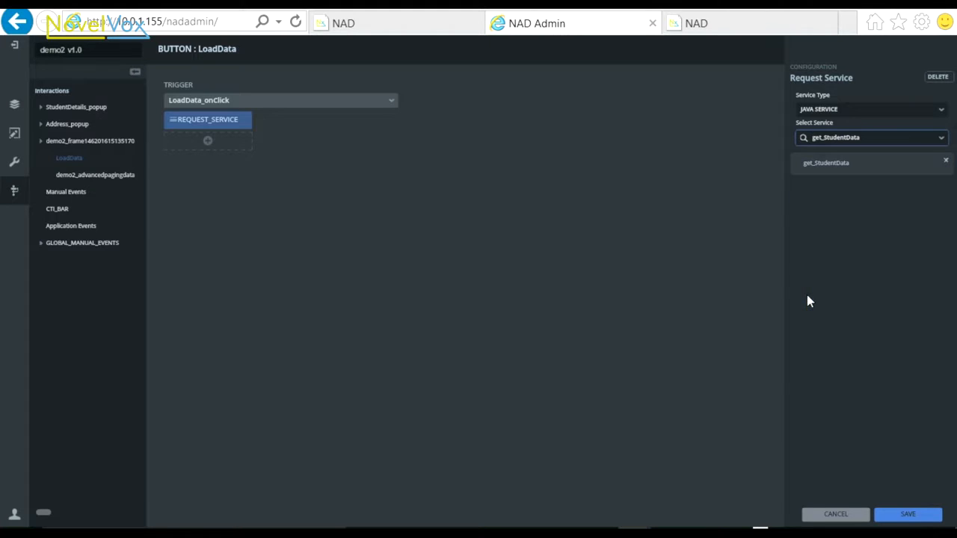
pyautogui.click(894, 516)
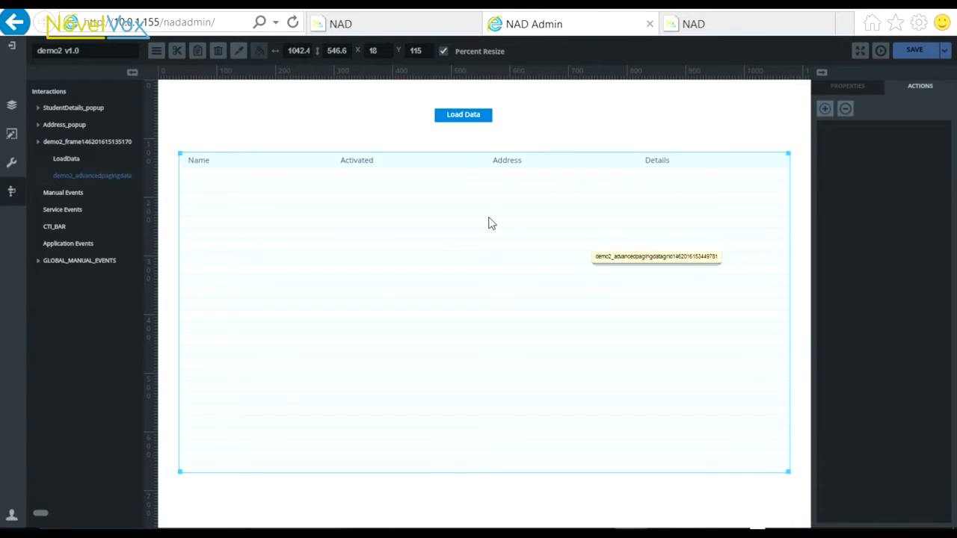
# Give the data grid a Fill Data action triggered by the get_StudentData service event, and save it.
pyautogui.click(823, 110)
pyautogui.click(62, 209)
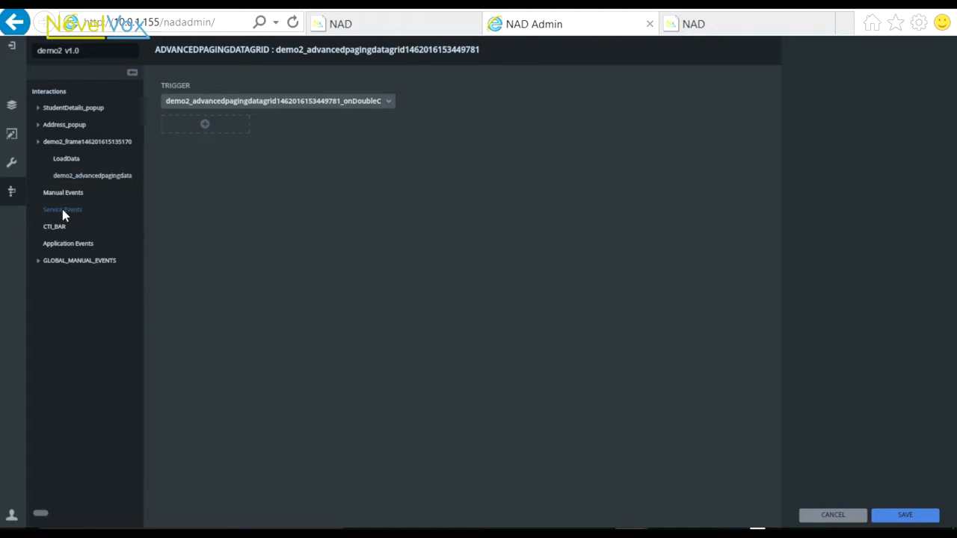
pyautogui.click(207, 124)
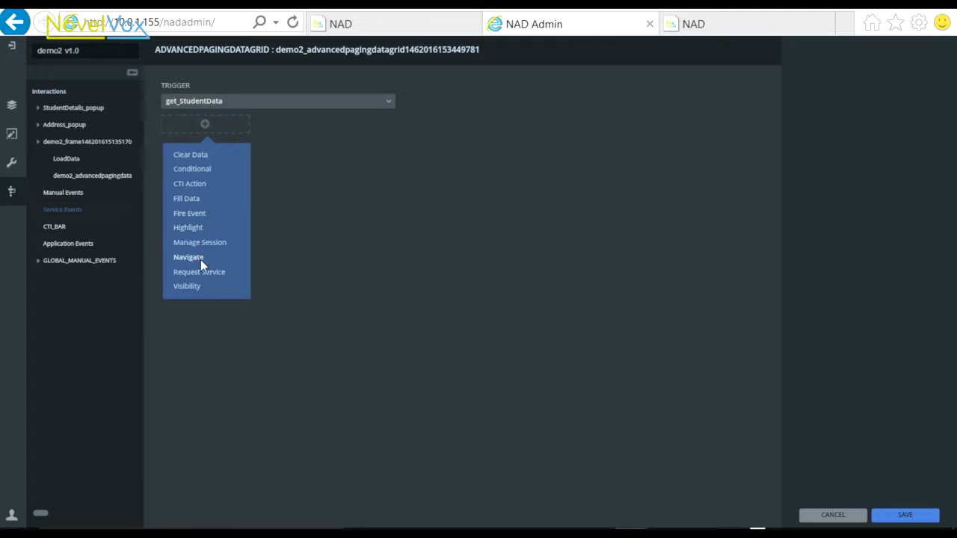
pyautogui.click(190, 196)
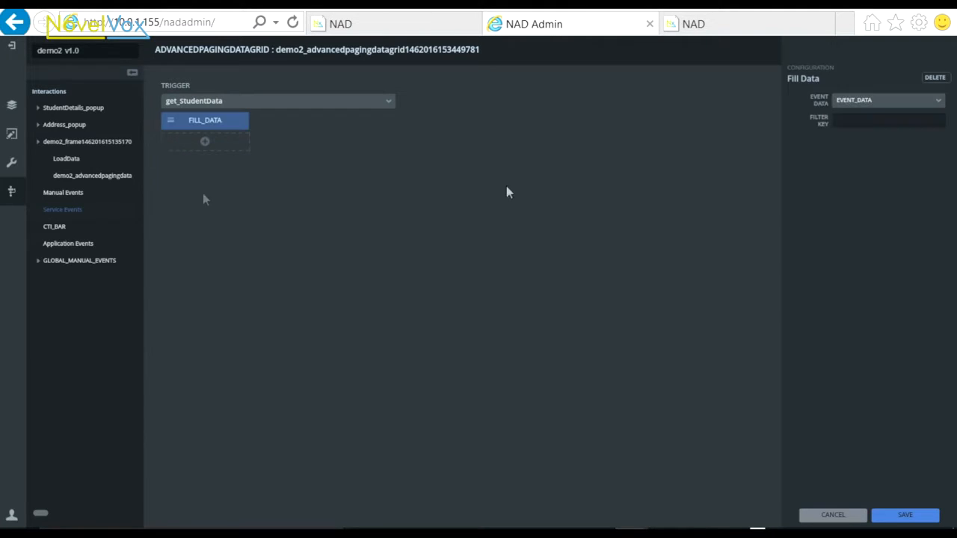
pyautogui.click(903, 522)
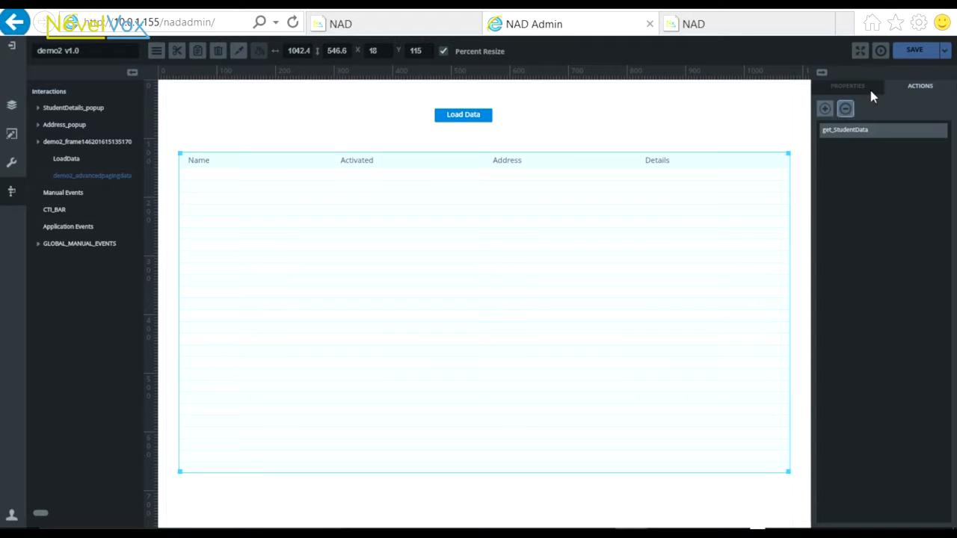
# Save the demo2 module and publish the project.
pyautogui.click(945, 51)
pyautogui.click(920, 80)
pyautogui.click(945, 51)
pyautogui.click(918, 90)
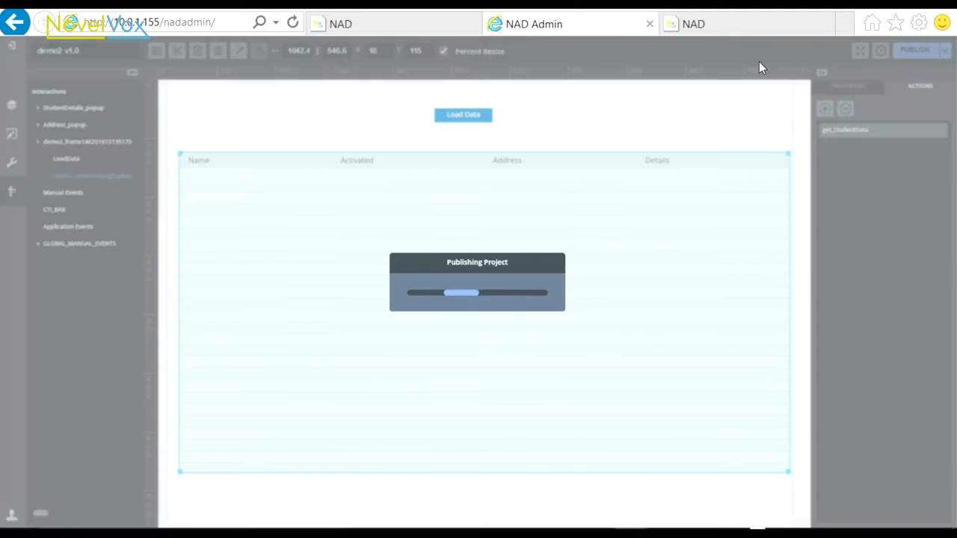
# Test the published module by loading the data, adding random text to the first row's address and trying its details button.
pyautogui.click(728, 36)
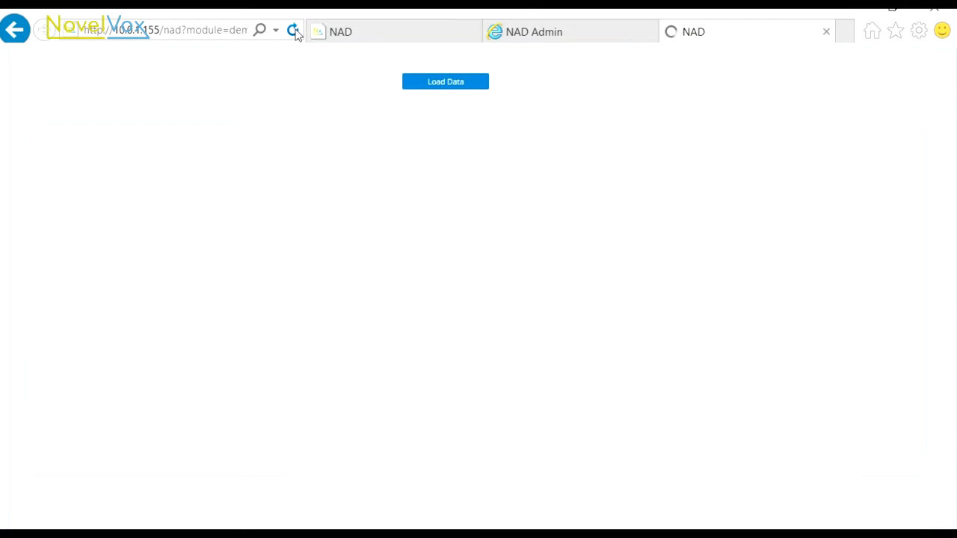
pyautogui.click(469, 90)
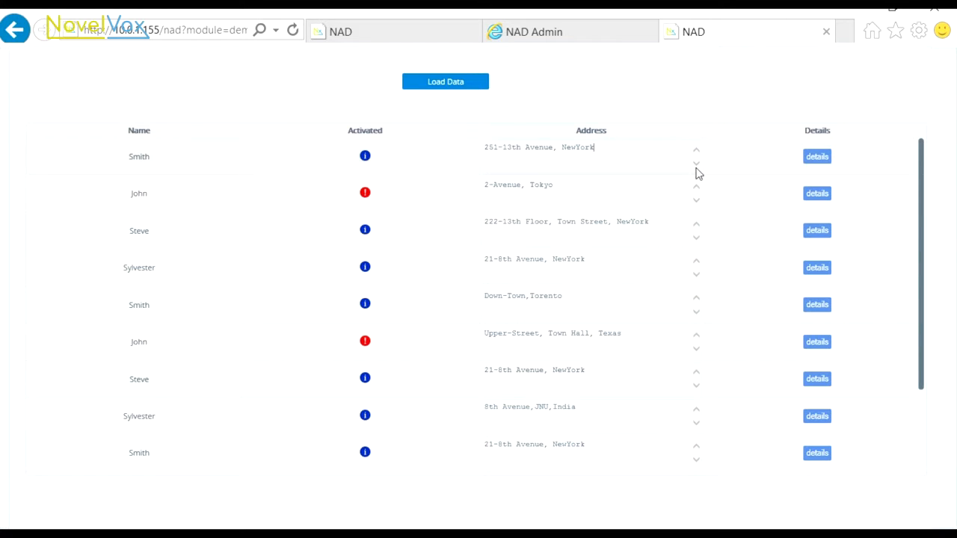
pyautogui.write('sdsdsadsadassaffasfsafe')
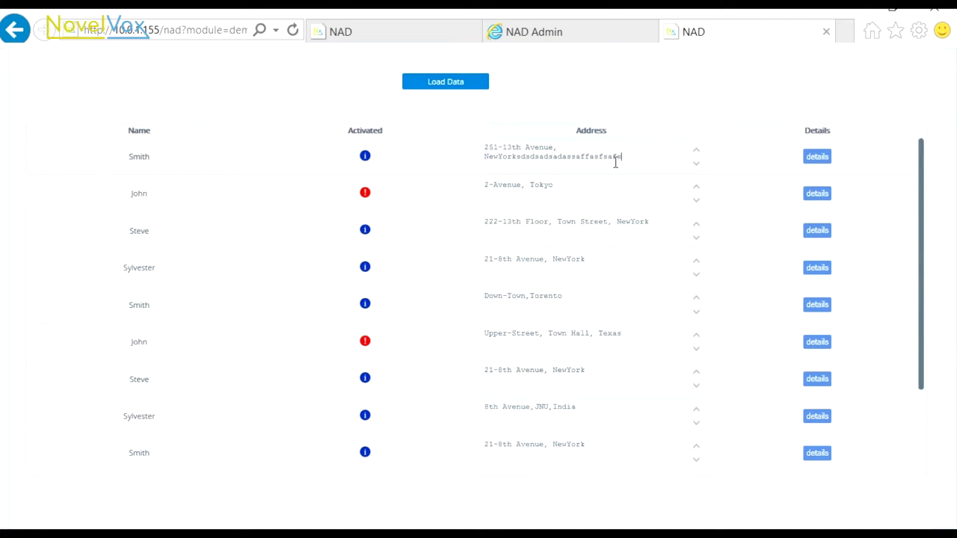
pyautogui.write('fafafafafasfsafsaf')
pyautogui.write('f')
pyautogui.click(812, 163)
# Return to NAD Admin and add a new frame about 322 by 175 in the popup view.
pyautogui.click(561, 32)
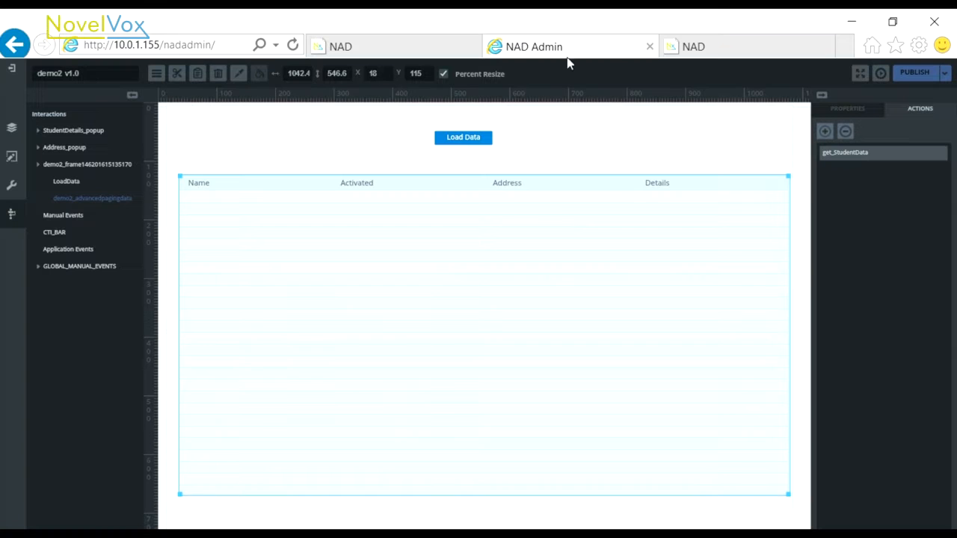
pyautogui.click(881, 73)
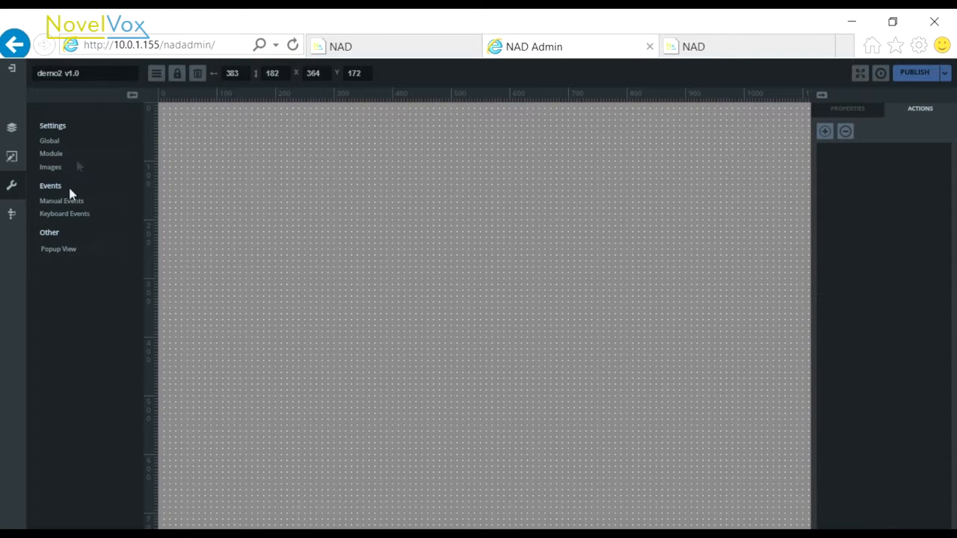
pyautogui.click(11, 157)
pyautogui.click(59, 114)
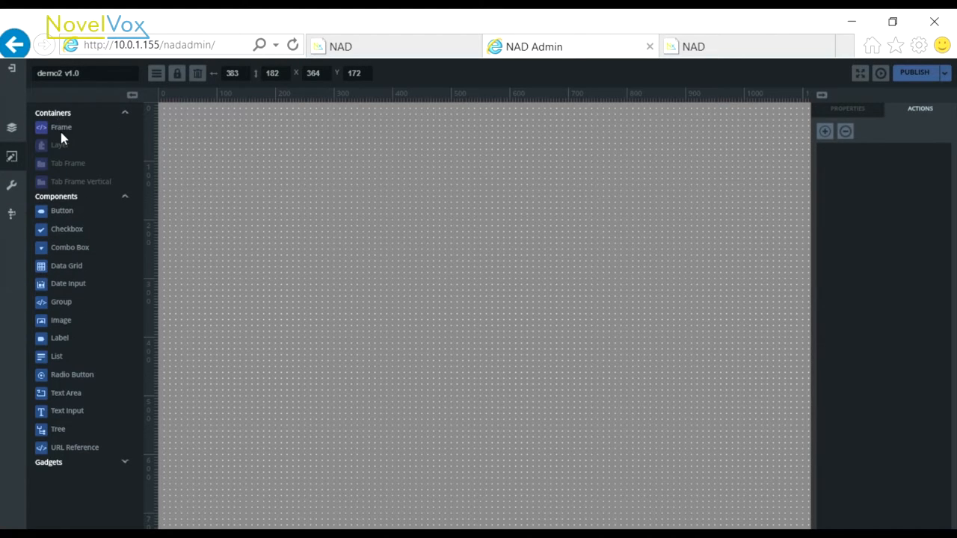
pyautogui.moveTo(60, 135); pyautogui.dragTo(584, 337)
# Set the popup frame's title and component ID to "AddressConfirmation".
pyautogui.click(847, 109)
pyautogui.doubleClick(886, 161)
pyautogui.write('AddressConfirmation')
pyautogui.hotkey('ctrl', 'a')
pyautogui.hotkey('ctrl', 'c')
pyautogui.doubleClick(871, 141)
pyautogui.hotkey('ctrl', 'v')
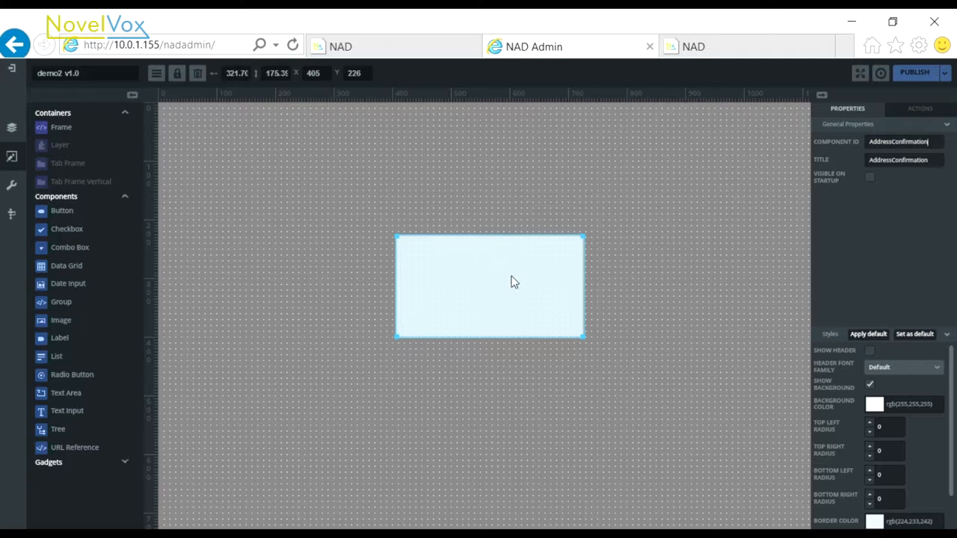
# Show the popup frame's header and clear its title.
pyautogui.click(870, 351)
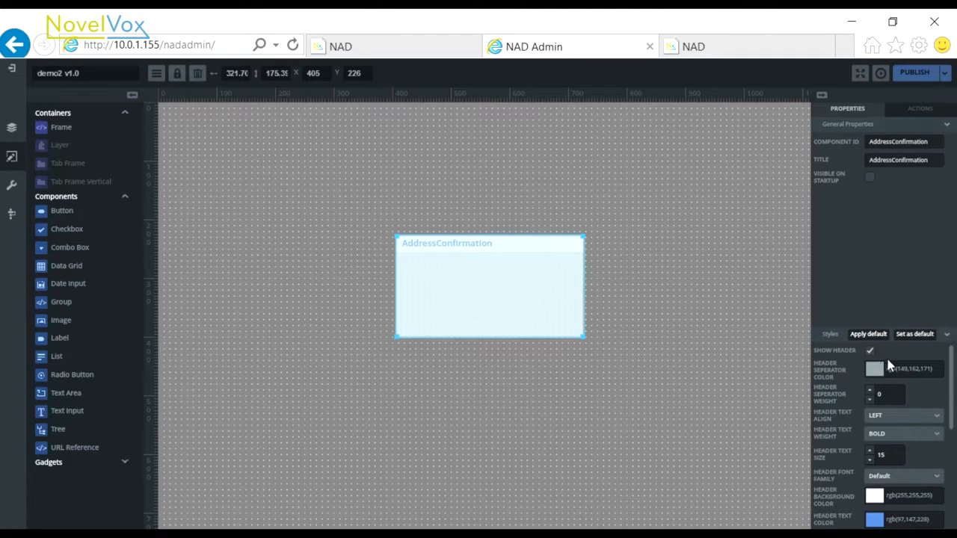
pyautogui.click(905, 416)
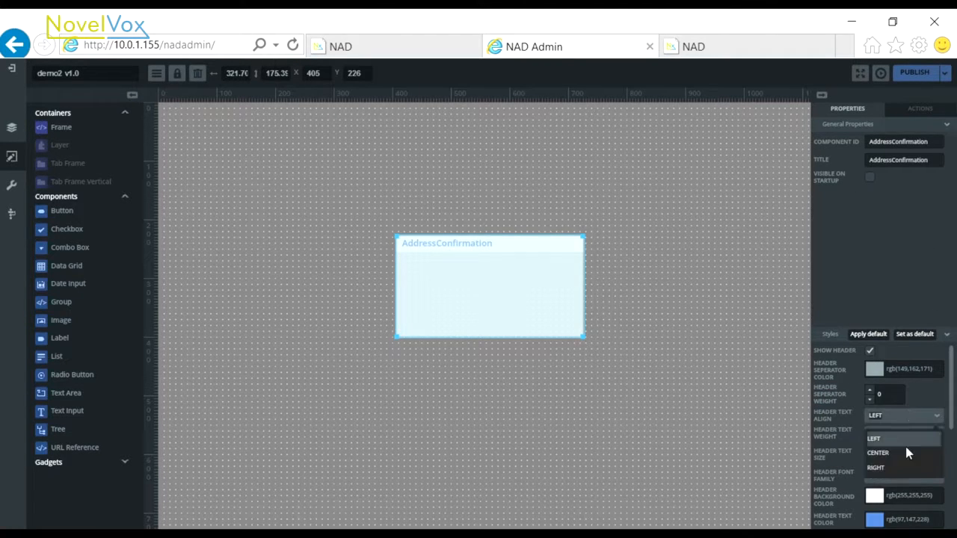
pyautogui.moveTo(941, 160); pyautogui.dragTo(866, 160)
pyautogui.press('BackSpace')
# Place a label in the popup frame with two buttons side by side below it.
pyautogui.moveTo(45, 338); pyautogui.dragTo(471, 284)
pyautogui.moveTo(60, 212); pyautogui.dragTo(498, 311)
# Label the popup's first button "YES" and set its component ID to "YesButton".
pyautogui.click(462, 321)
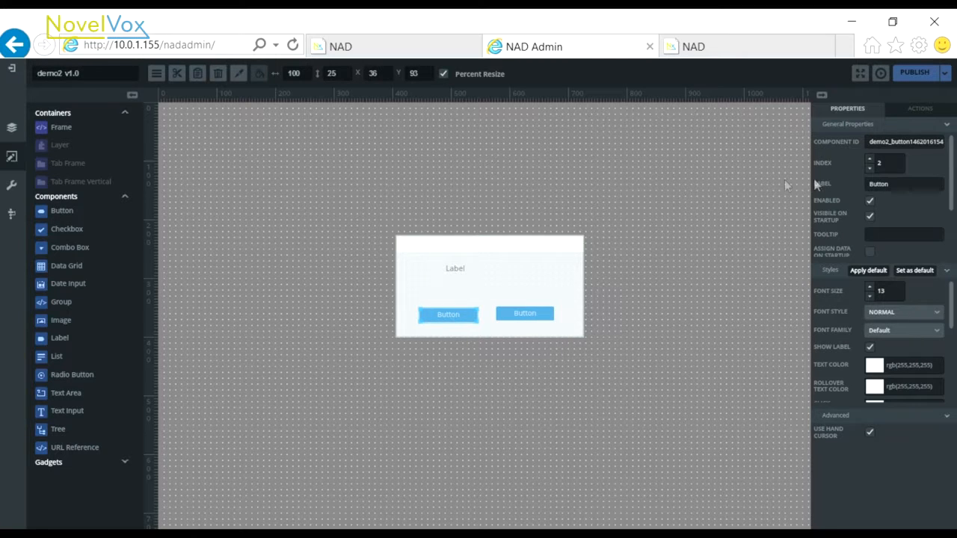
pyautogui.moveTo(913, 184); pyautogui.dragTo(826, 190)
pyautogui.write('YES')
pyautogui.doubleClick(869, 141)
pyautogui.write('YesButton')
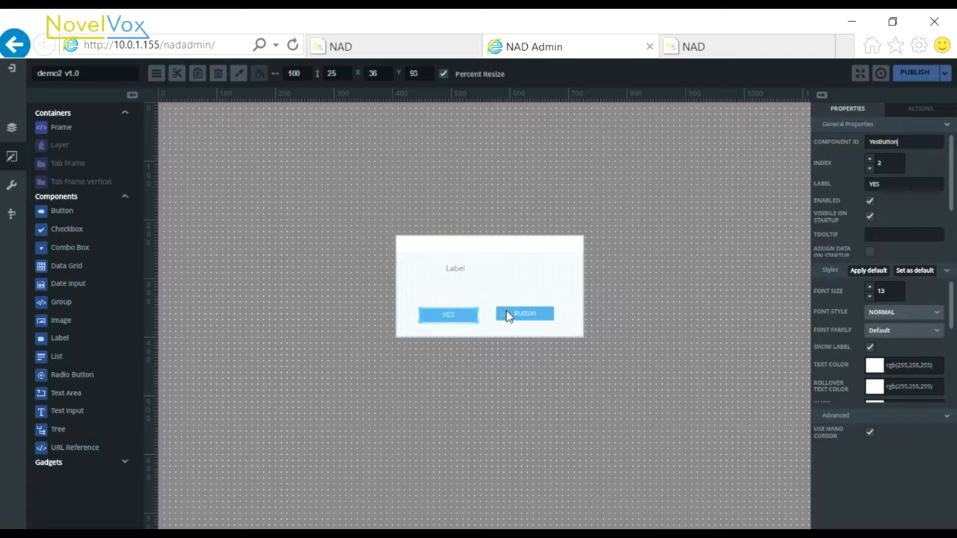
# Label the popup's second button "NO" and set its component ID to "NoButton".
pyautogui.click(515, 313)
pyautogui.moveTo(893, 187); pyautogui.dragTo(850, 185)
pyautogui.write('NO')
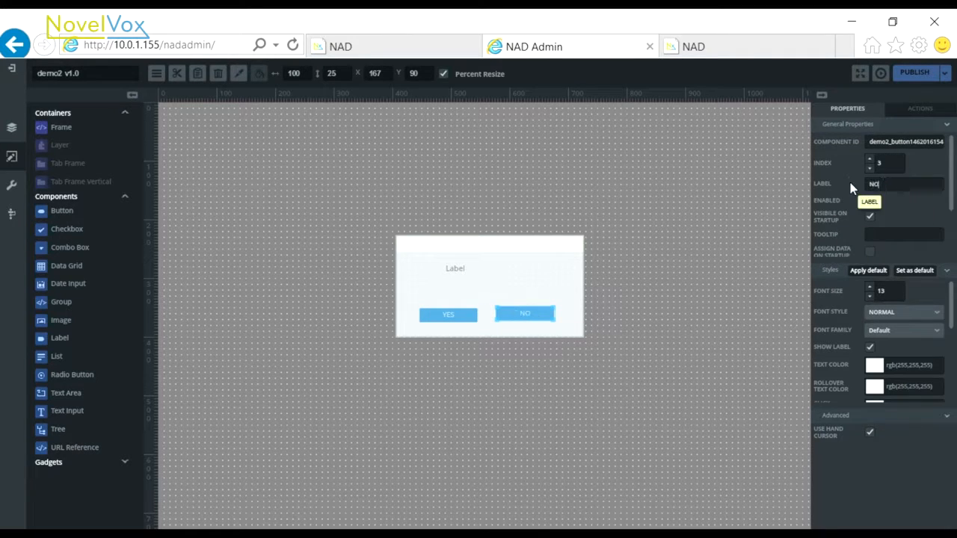
pyautogui.doubleClick(871, 142)
pyautogui.write('NoButton')
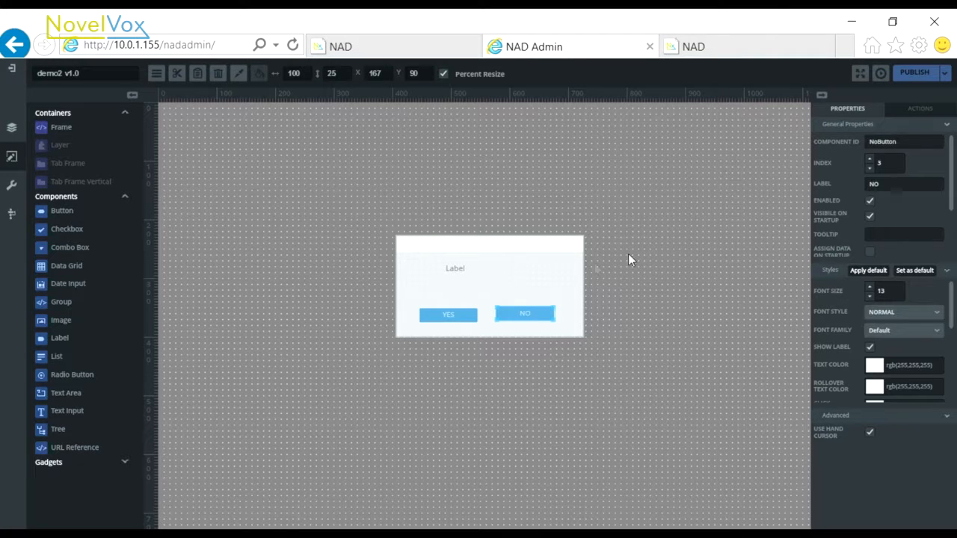
# Set the popup label's text to "Do you want to save changes??".
pyautogui.click(518, 271)
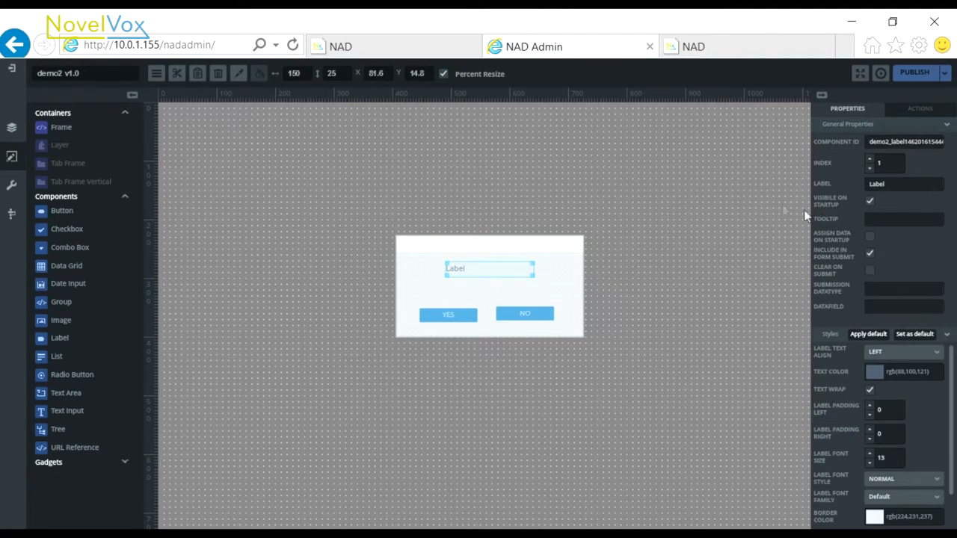
pyautogui.moveTo(912, 183); pyautogui.dragTo(854, 184)
pyautogui.write('Do you want to s')
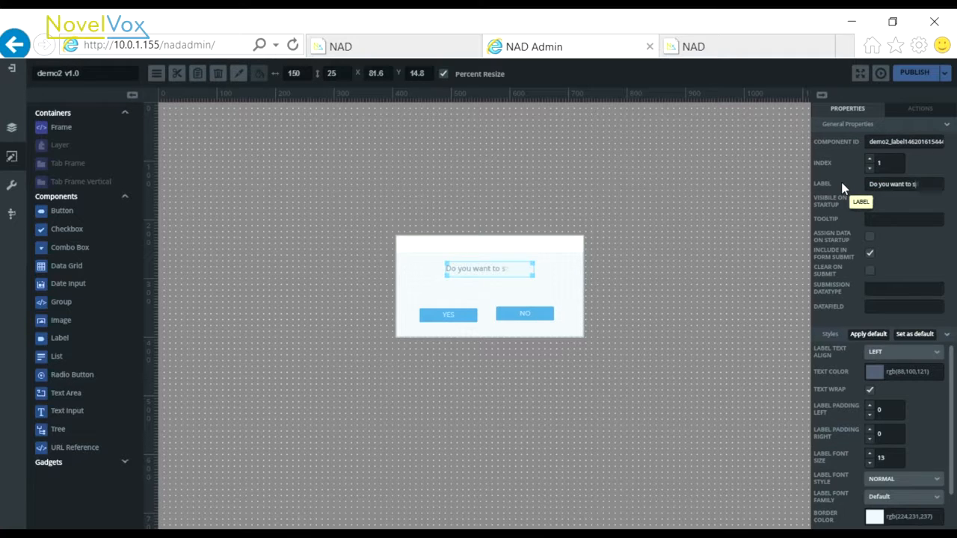
pyautogui.write('ave changes??')
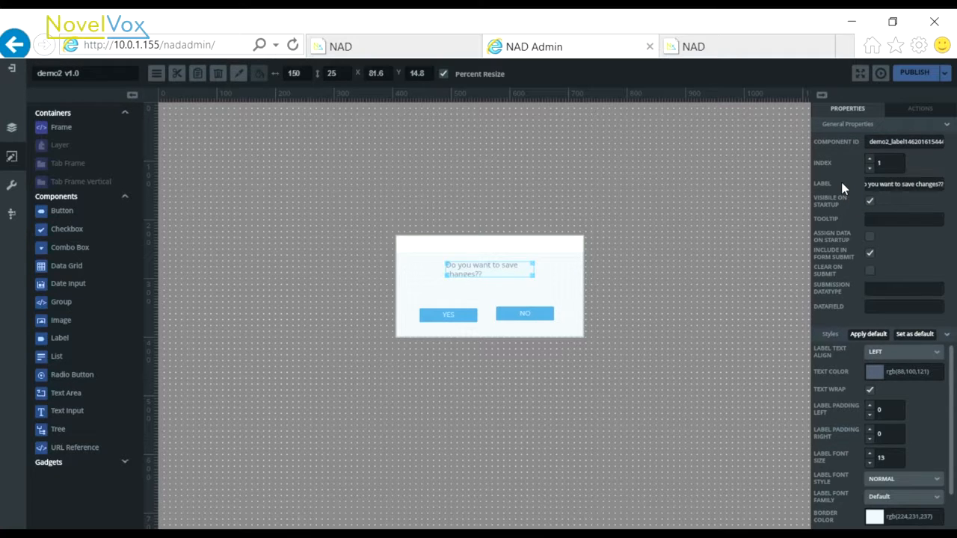
pyautogui.click(562, 270)
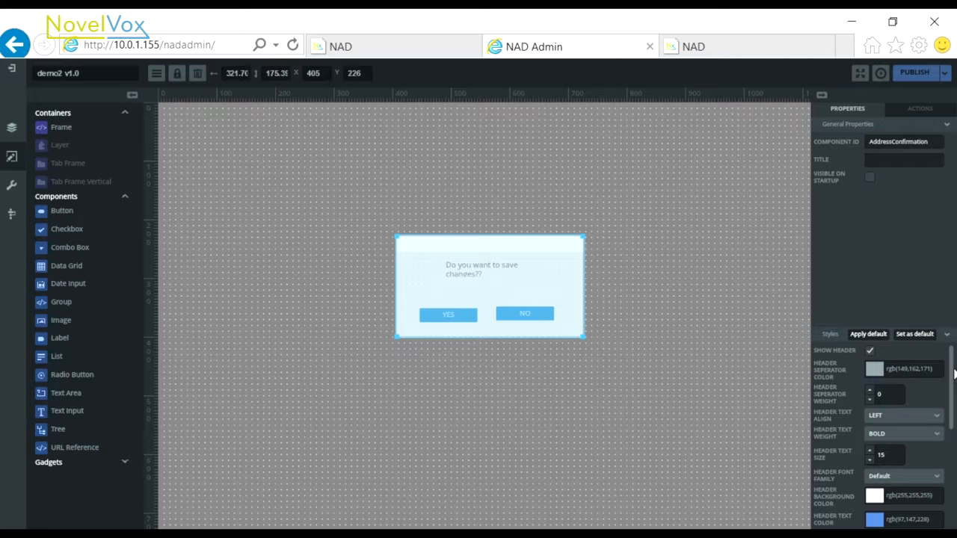
# Set the AddressConfirmation popup frame's border color to dark red, rgb(153,0,51).
pyautogui.moveTo(953, 389); pyautogui.dragTo(956, 509)
pyautogui.click(872, 481)
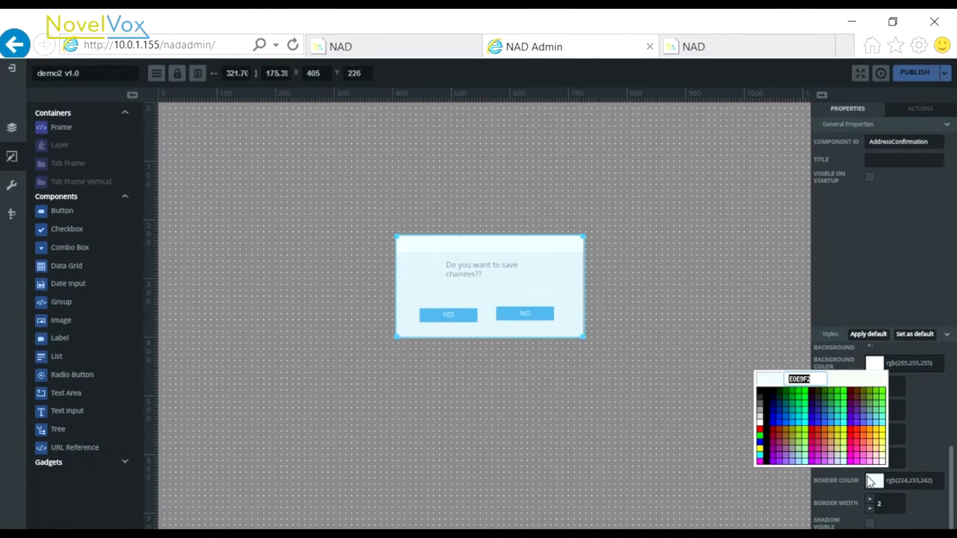
pyautogui.click(774, 444)
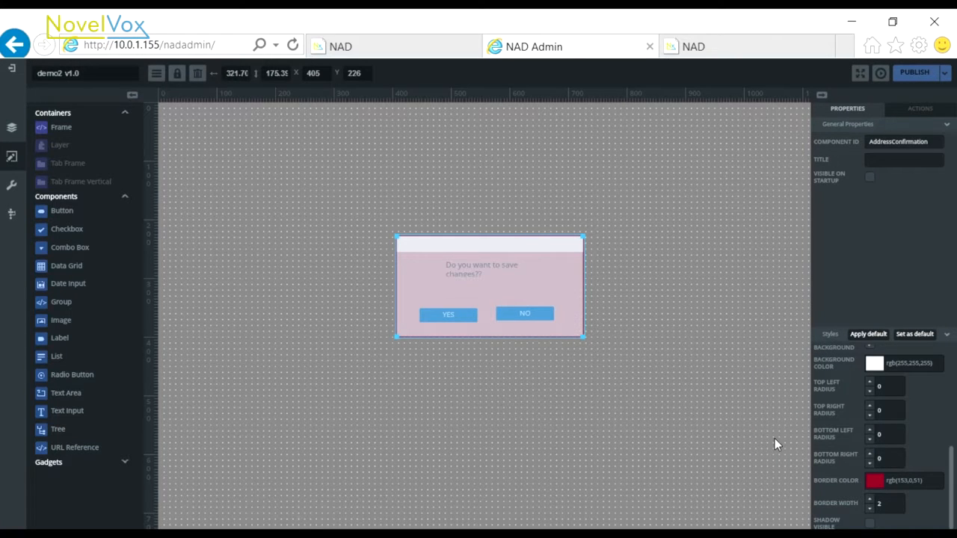
# Round the AddressConfirmation frame by setting all four corner radii to 40.
pyautogui.moveTo(888, 386); pyautogui.dragTo(873, 391)
pyautogui.write('40')
pyautogui.press('Tab')
pyautogui.write('40')
pyautogui.press('Tab')
pyautogui.write('40')
pyautogui.press('Tab')
pyautogui.write('40')
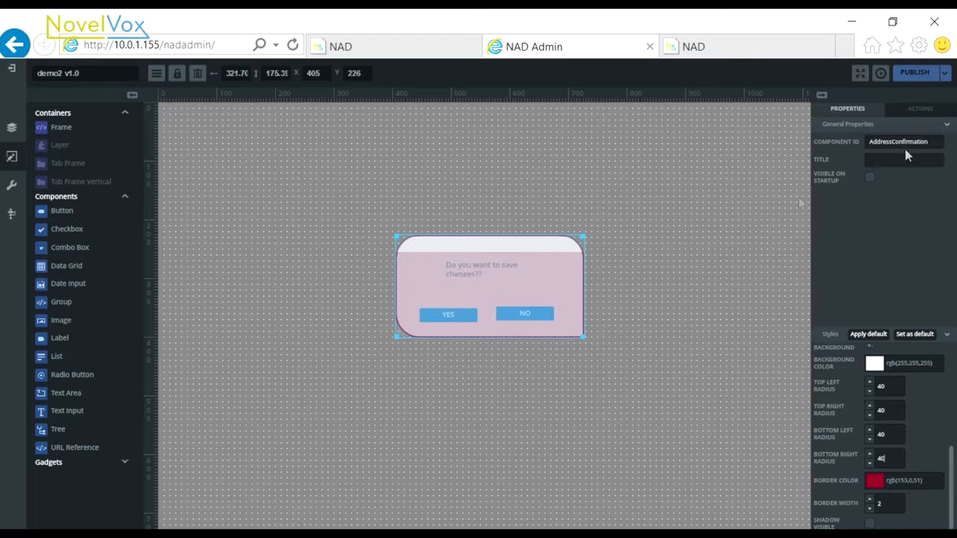
pyautogui.click(723, 462)
# Make the popup label's text black and bold, and enlarge the label to about 246 by 43.
pyautogui.click(467, 264)
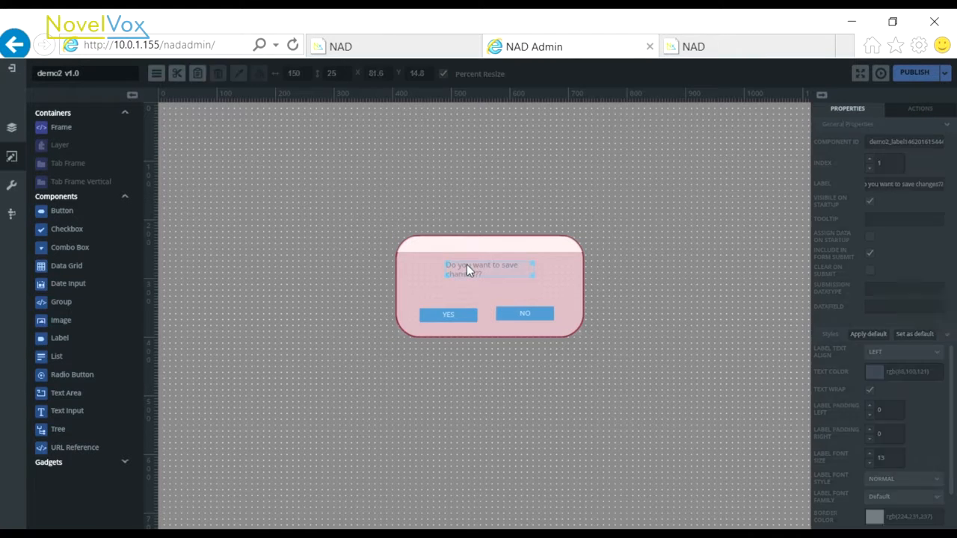
pyautogui.click(880, 378)
pyautogui.click(773, 408)
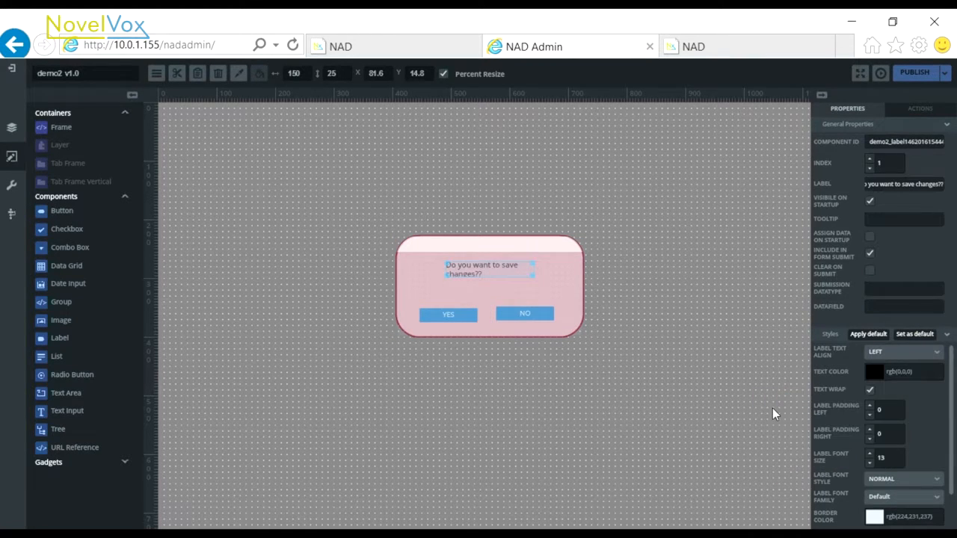
pyautogui.moveTo(531, 275); pyautogui.dragTo(563, 287)
pyautogui.click(936, 479)
pyautogui.click(906, 519)
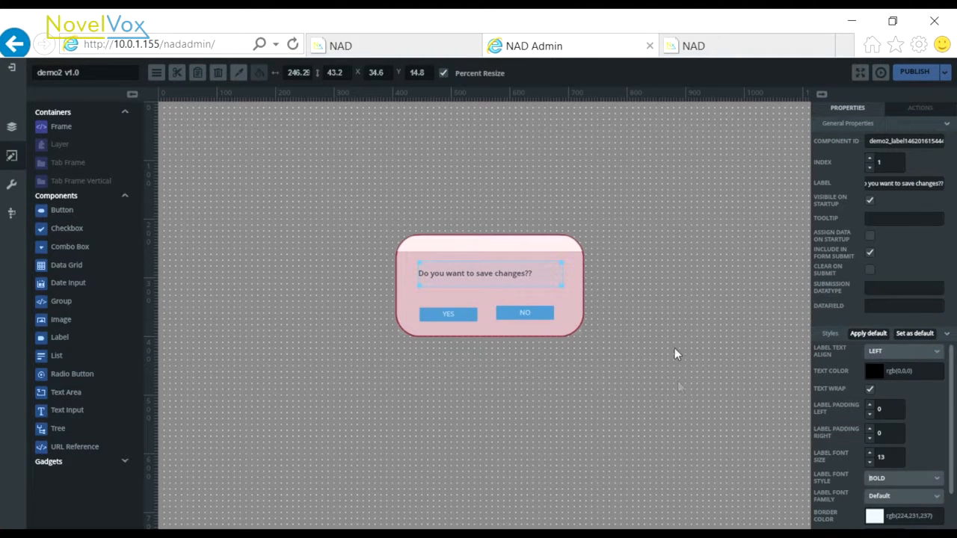
# Save the demo2 module instead of publishing it.
pyautogui.click(945, 72)
pyautogui.click(906, 96)
pyautogui.click(249, 238)
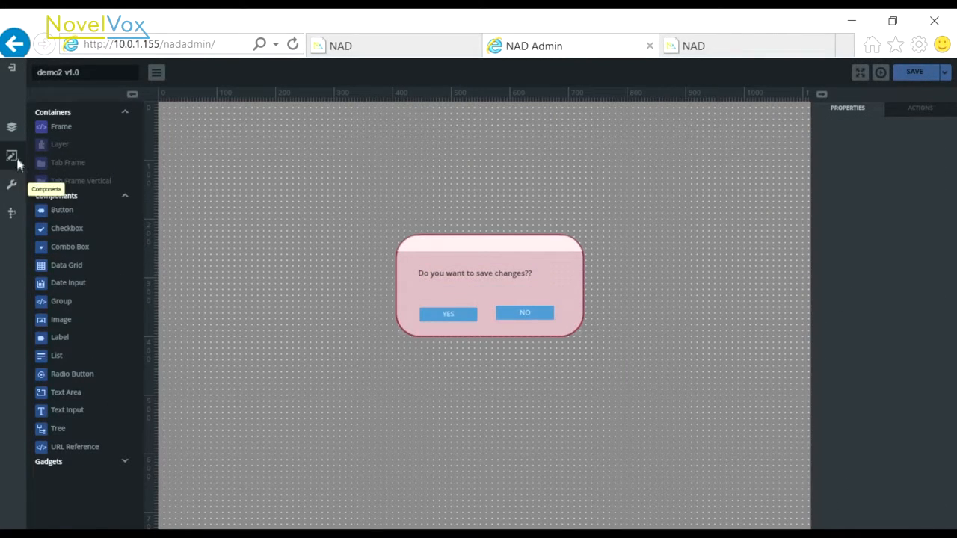
# Add a new frame about 328 by 385 and place a text input near its top.
pyautogui.moveTo(57, 128); pyautogui.dragTo(413, 160)
pyautogui.moveTo(454, 196); pyautogui.dragTo(558, 390)
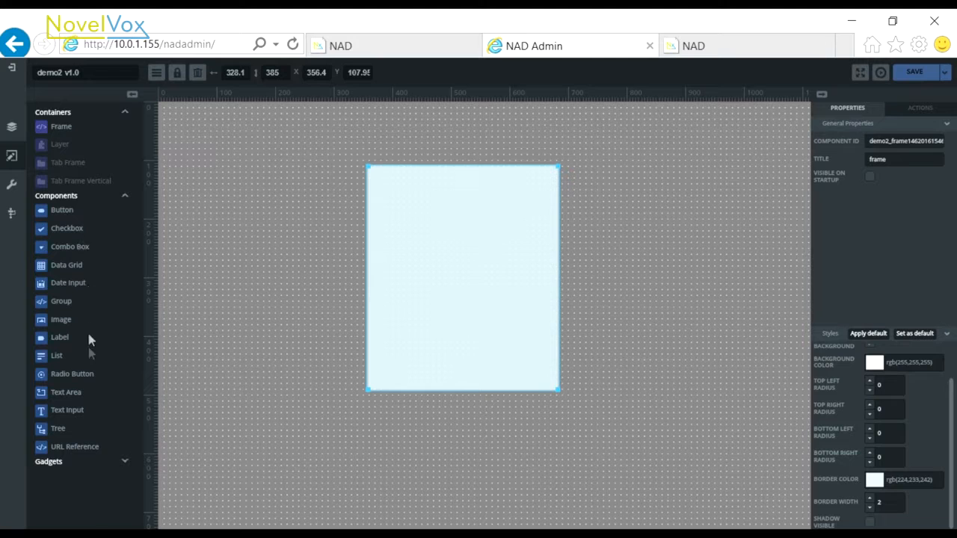
pyautogui.moveTo(77, 408); pyautogui.dragTo(398, 196)
# Duplicate the text input to make five, stacked vertically down the frame.
pyautogui.click(469, 201)
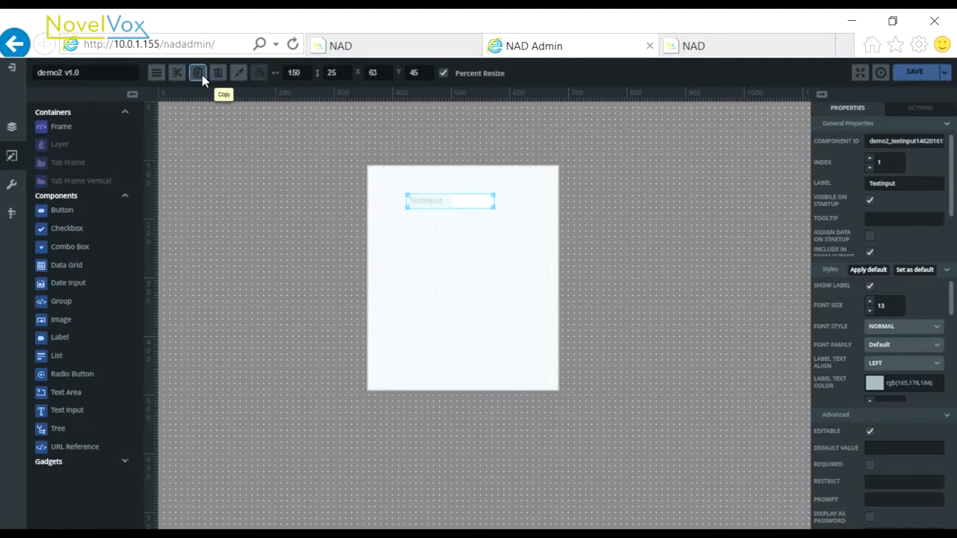
pyautogui.click(423, 252)
pyautogui.click(177, 77)
pyautogui.moveTo(412, 177); pyautogui.dragTo(479, 323)
pyautogui.moveTo(437, 180); pyautogui.dragTo(482, 361)
# Align all five text inputs along their left edges and space them evenly vertically.
pyautogui.keyDown('ctrl'); pyautogui.click(481, 318); pyautogui.keyUp('ctrl')
pyautogui.keyDown('ctrl'); pyautogui.click(479, 277); pyautogui.keyUp('ctrl')
pyautogui.keyDown('ctrl'); pyautogui.click(477, 244); pyautogui.keyUp('ctrl')
pyautogui.keyDown('ctrl'); pyautogui.click(477, 209); pyautogui.keyUp('ctrl')
pyautogui.hotkey('ctrl', 'Left')
pyautogui.hotkey('ctrl', 'shift', 'v')
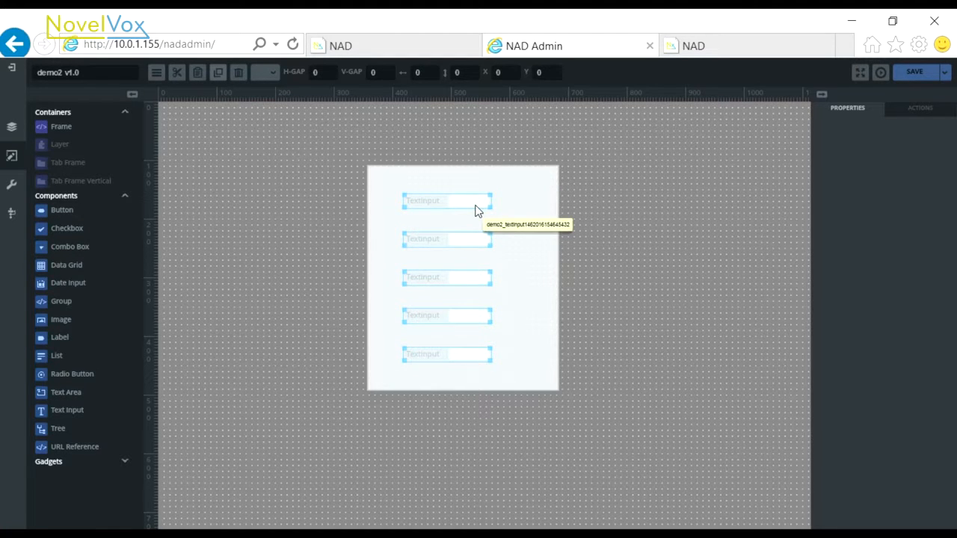
# Widen the top text input to 262, match the other four to its width, and nudge them all left to X 36.
pyautogui.moveTo(492, 207); pyautogui.dragTo(557, 215)
pyautogui.keyDown('ctrl'); pyautogui.click(476, 319); pyautogui.keyUp('ctrl')
pyautogui.keyDown('ctrl'); pyautogui.click(481, 357); pyautogui.keyUp('ctrl')
pyautogui.hotkey('ctrl', 'shift', 'w')
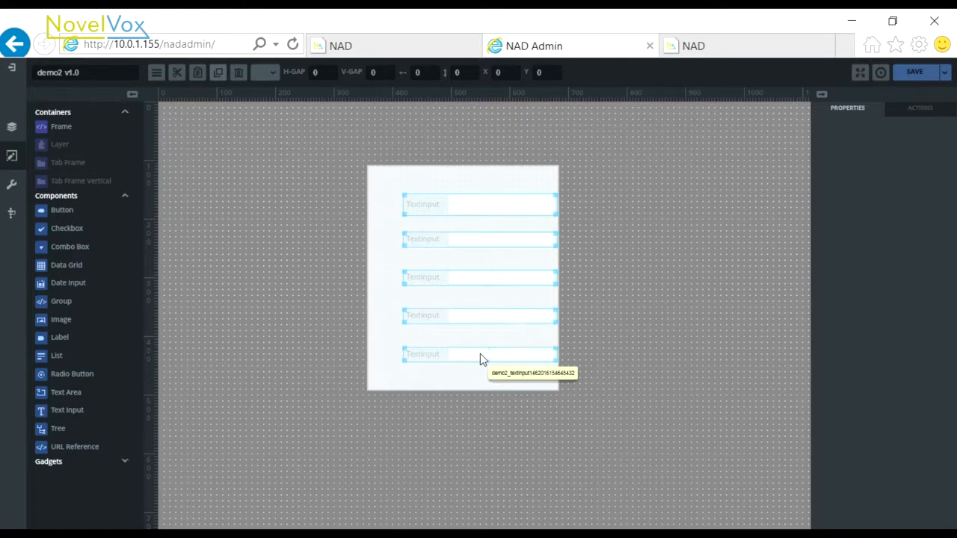
pyautogui.press('Left')
pyautogui.press('Left')
pyautogui.press('Left')
pyautogui.press('Left')
# Set the height of all five text inputs to 30.
pyautogui.moveTo(468, 74); pyautogui.dragTo(451, 74)
pyautogui.write('36')
pyautogui.press('Return')
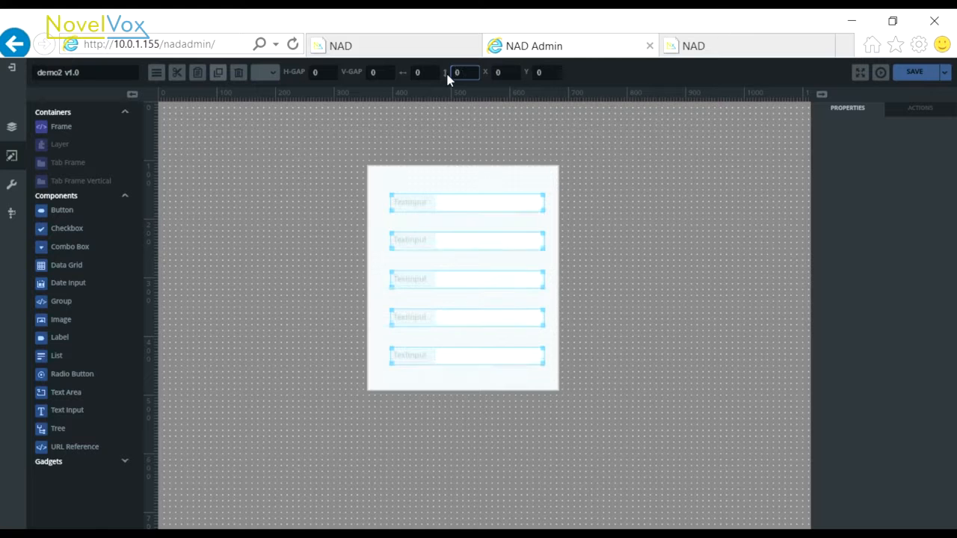
# Title the new frame "Student Details" and set its component ID to "StudentDetails".
pyautogui.click(457, 168)
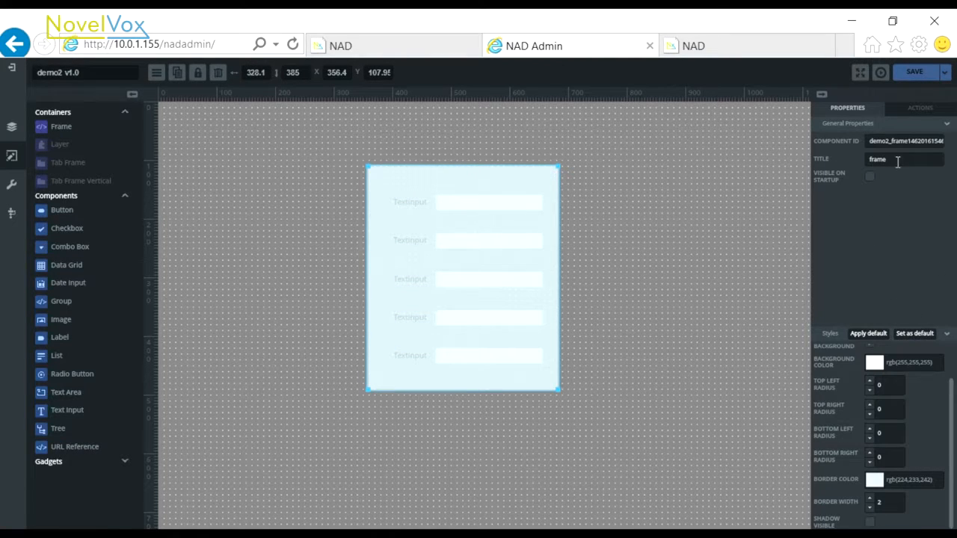
pyautogui.write('Student Details')
pyautogui.hotkey('ctrl', 'a')
pyautogui.click(867, 141)
pyautogui.hotkey('ctrl', 'a')
pyautogui.write('StudentDetails')
# Give the StudentDetails frame a light yellow background, rgb(255,255,153), and a dark blue border, rgb(0,0,51).
pyautogui.moveTo(952, 416); pyautogui.dragTo(952, 396)
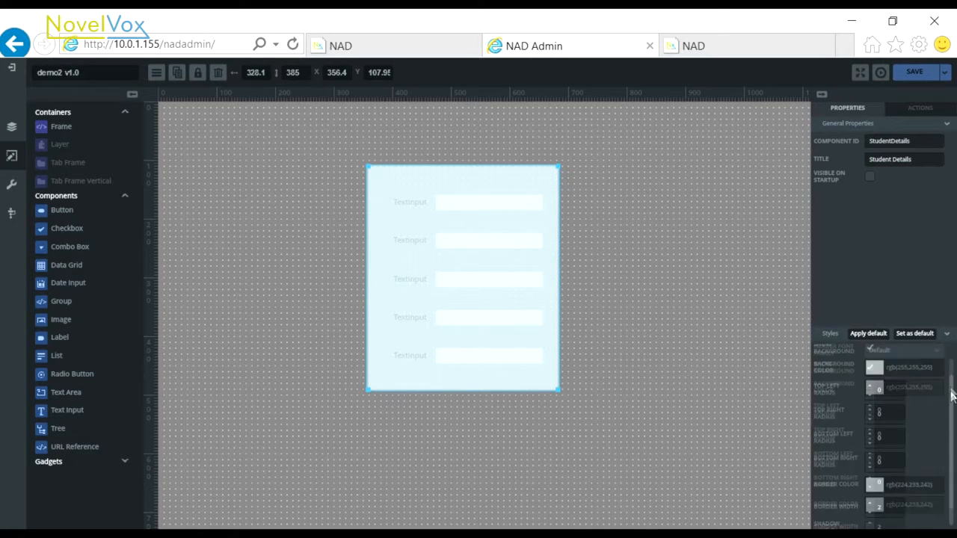
pyautogui.click(874, 392)
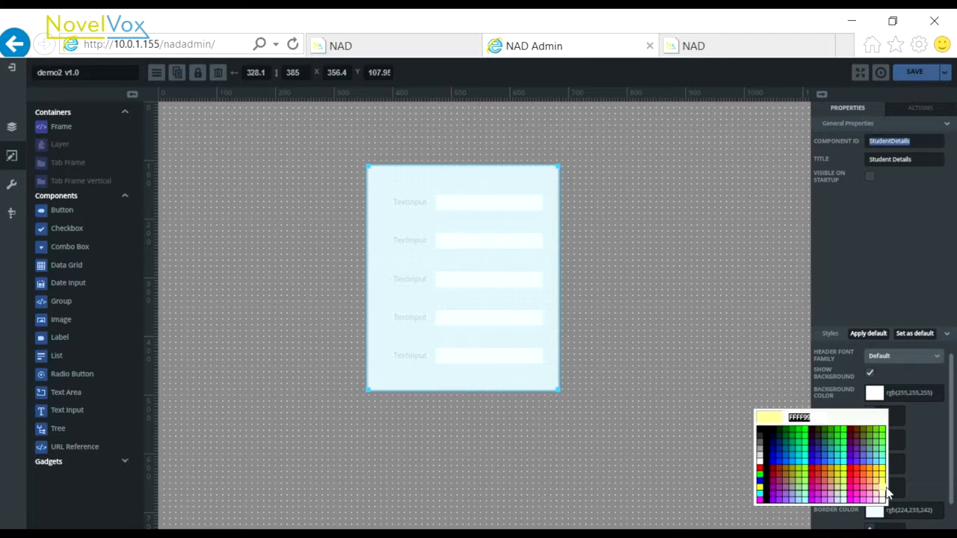
pyautogui.click(885, 490)
pyautogui.click(874, 510)
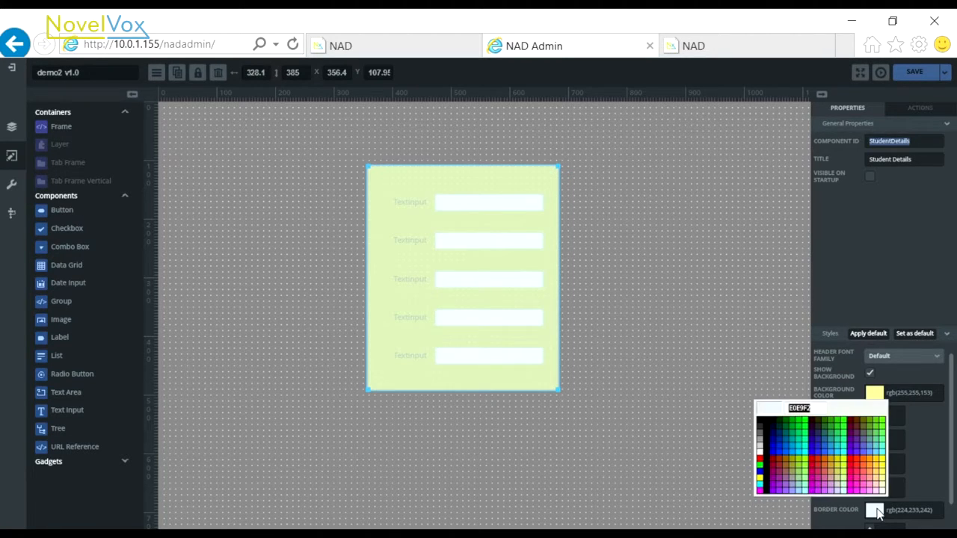
pyautogui.click(773, 424)
# Label the first text input "Name" and use the same text as its component ID.
pyautogui.click(480, 203)
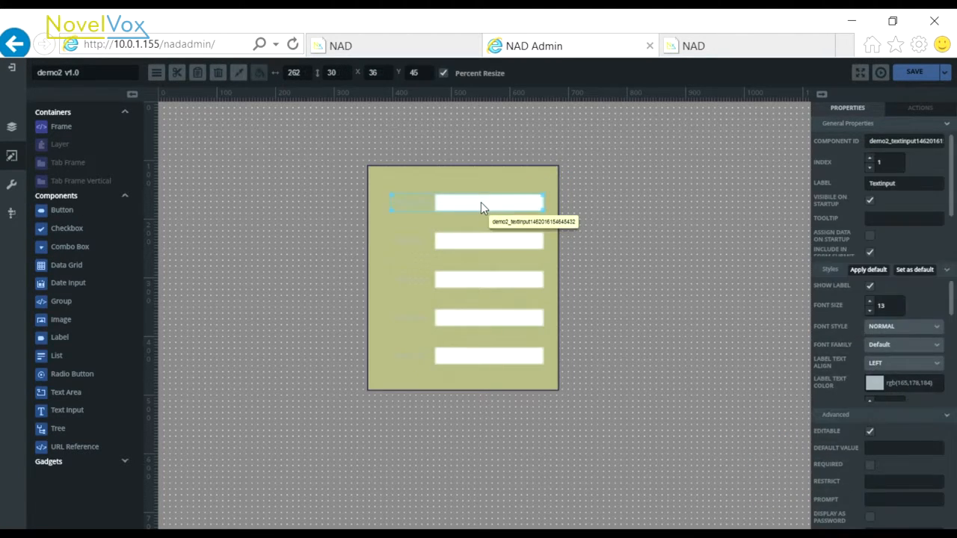
pyautogui.moveTo(897, 183); pyautogui.dragTo(832, 183)
pyautogui.write('Name')
pyautogui.hotkey('ctrl', 'a')
pyautogui.hotkey('ctrl', 'c')
pyautogui.doubleClick(871, 141)
pyautogui.hotkey('ctrl', 'v')
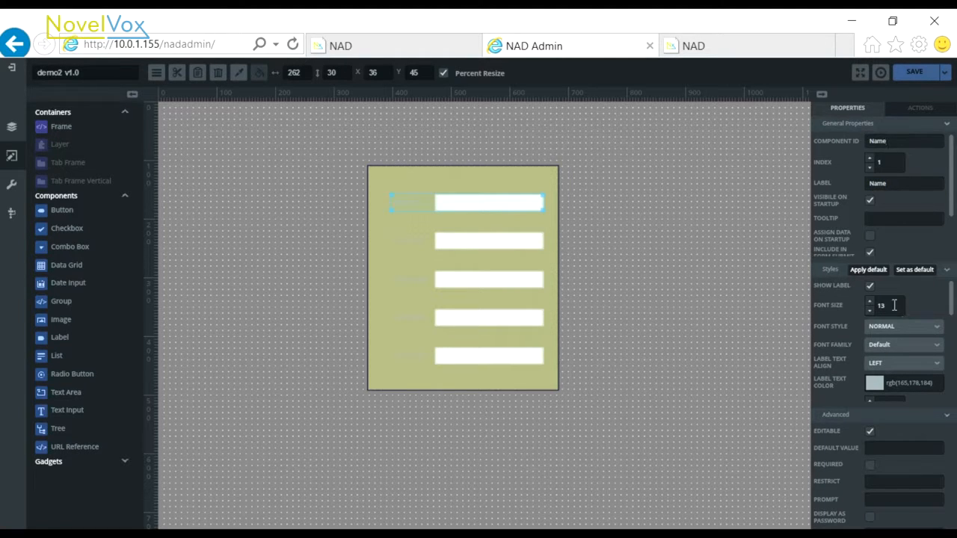
# Set the Name input's label width to 100, text color to rgb(0,0,51) and label text color to black.
pyautogui.scroll(-3, 953, 297)
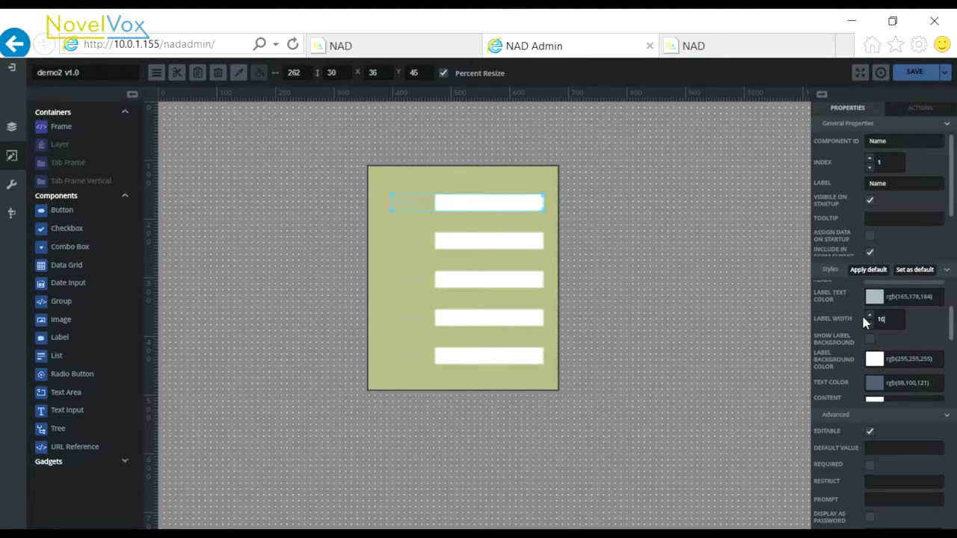
pyautogui.click(878, 385)
pyautogui.click(773, 425)
pyautogui.click(870, 294)
pyautogui.click(774, 333)
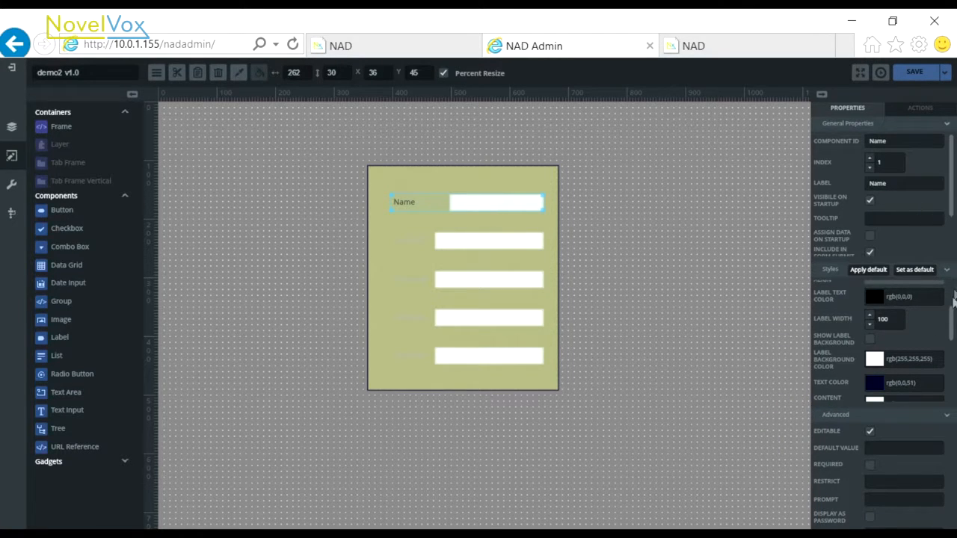
# Label the second text input "Account No." and set its component ID to "AccountNo".
pyautogui.click(423, 244)
pyautogui.doubleClick(879, 182)
pyautogui.write('Account No.')
pyautogui.hotkey('ctrl', 'a')
pyautogui.hotkey('ctrl', 'c')
pyautogui.doubleClick(869, 142)
pyautogui.hotkey('ctrl', 'v')
# Set the Account No. input's label width to 100 and its label text color to black.
pyautogui.doubleClick(882, 320)
pyautogui.write('100')
pyautogui.click(770, 335)
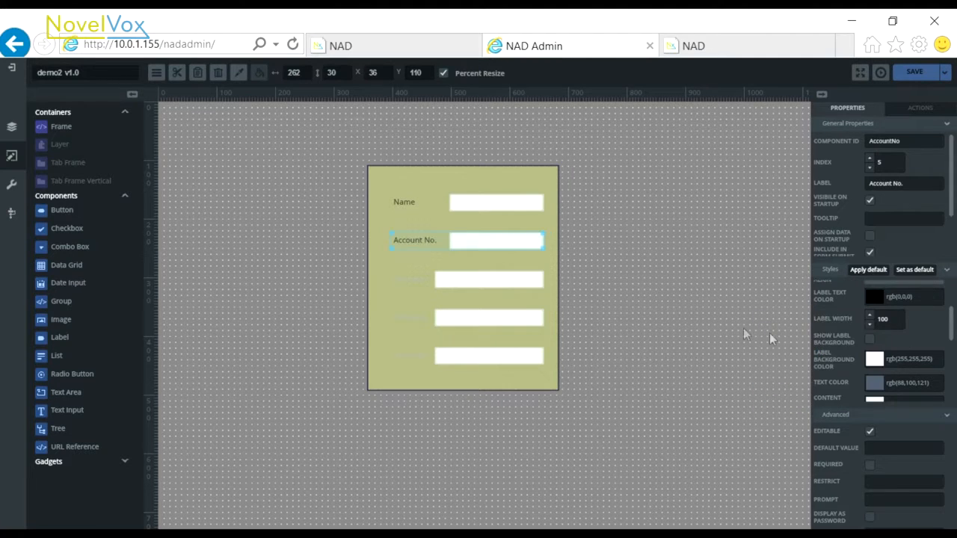
# Set the third text input's label width to 100 and its label text color to black.
pyautogui.click(418, 277)
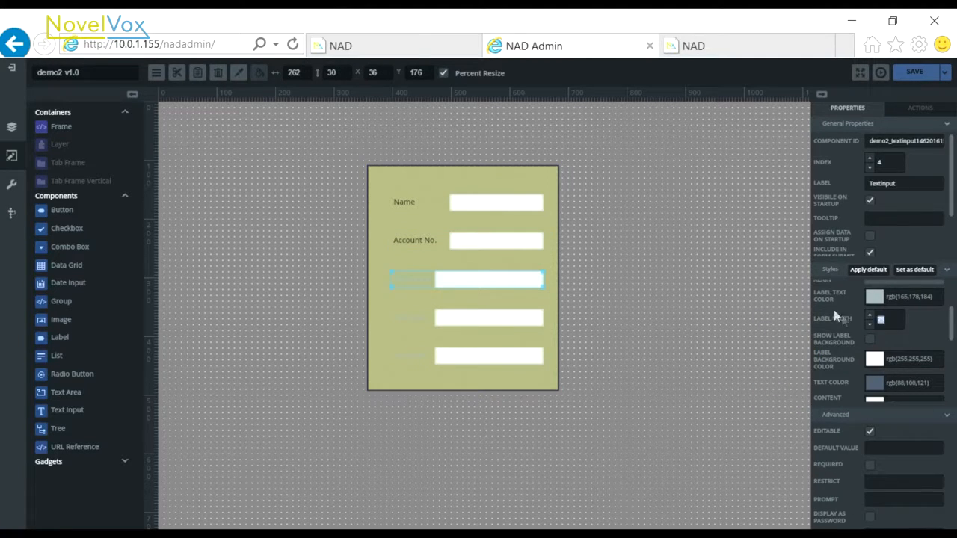
pyautogui.click(874, 296)
pyautogui.click(768, 336)
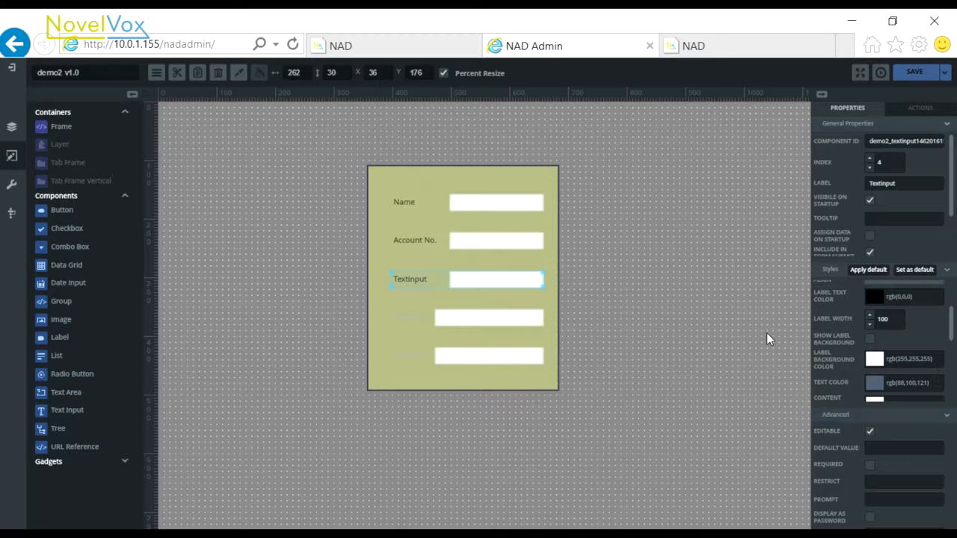
# Label the third text input "Activated" and use the same text as its component ID.
pyautogui.moveTo(898, 183); pyautogui.dragTo(859, 190)
pyautogui.write('Activated')
pyautogui.hotkey('ctrl', 'a')
pyautogui.hotkey('ctrl', 'c')
pyautogui.click(871, 142)
pyautogui.hotkey('ctrl', 'a')
pyautogui.hotkey('ctrl', 'v')
# Give the fourth text input a black label of width 100 that reads "Phone Number".
pyautogui.click(434, 317)
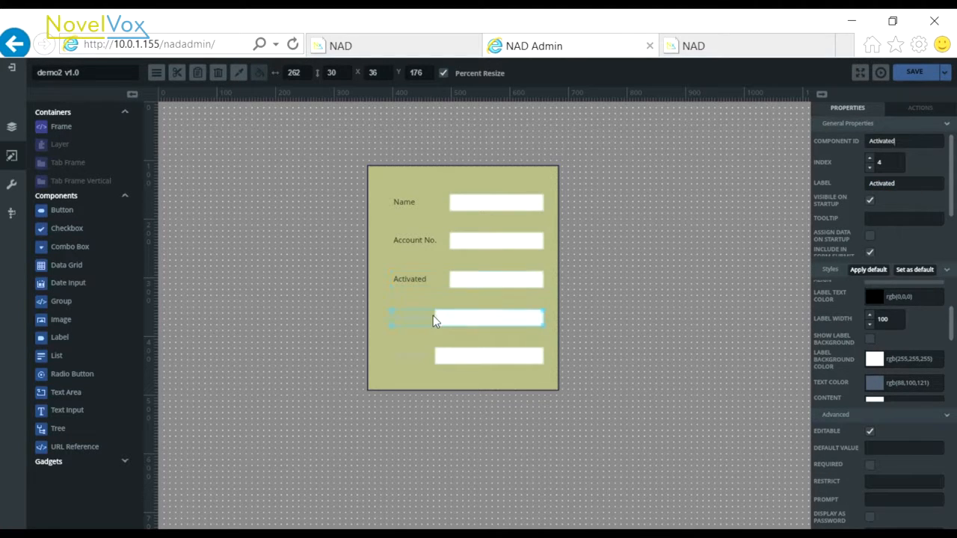
pyautogui.doubleClick(872, 318)
pyautogui.write('100')
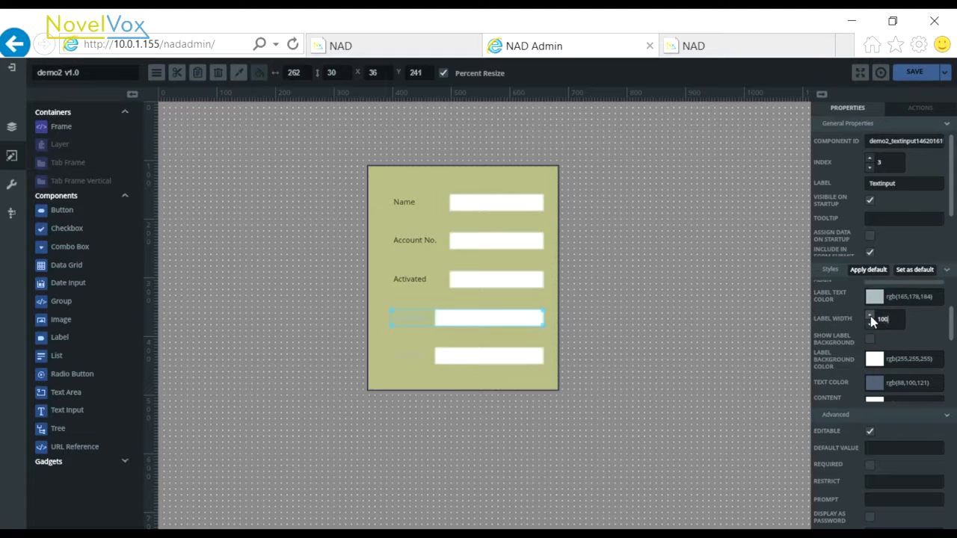
pyautogui.click(878, 298)
pyautogui.click(767, 335)
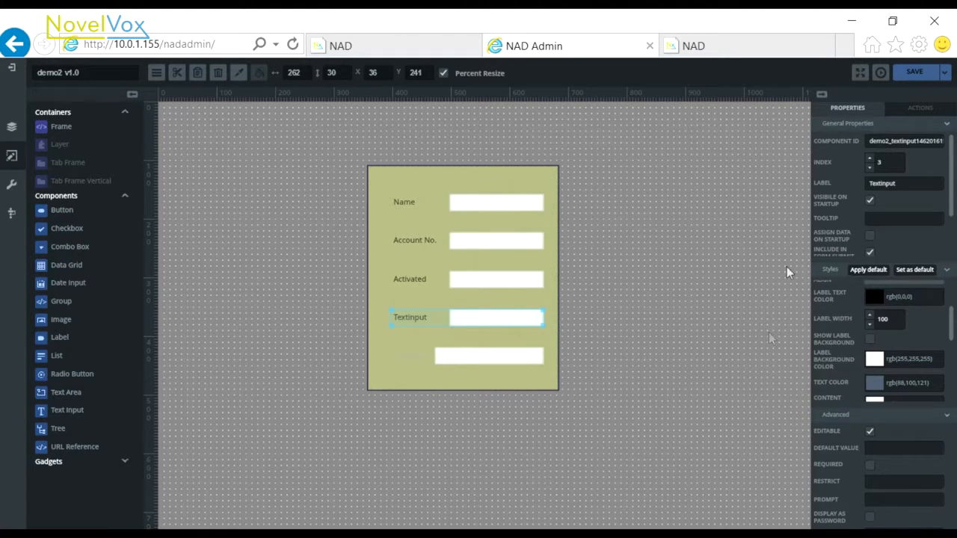
pyautogui.moveTo(905, 183); pyautogui.dragTo(844, 183)
pyautogui.write('Phone Number')
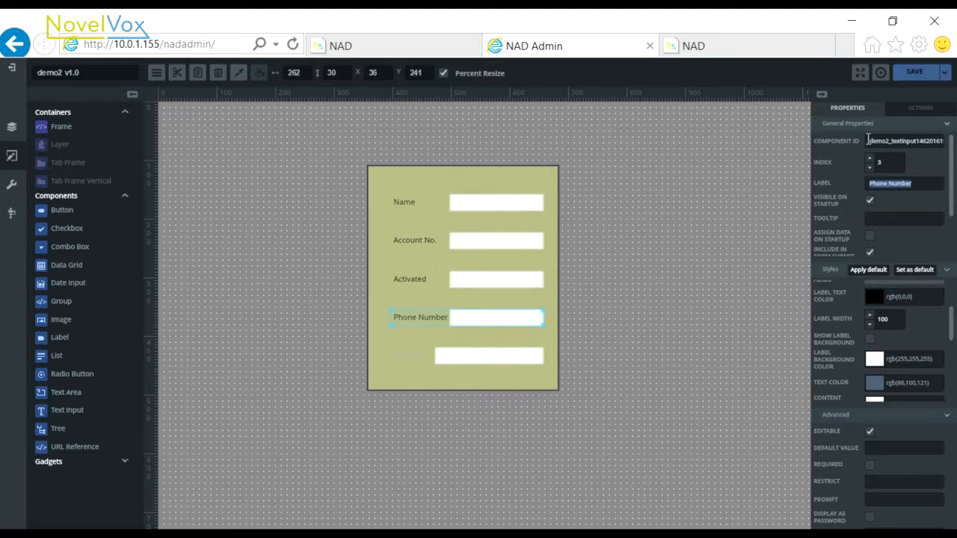
# Set the fifth text input's label width to 100 and its label text color to black.
pyautogui.click(418, 357)
pyautogui.click(874, 297)
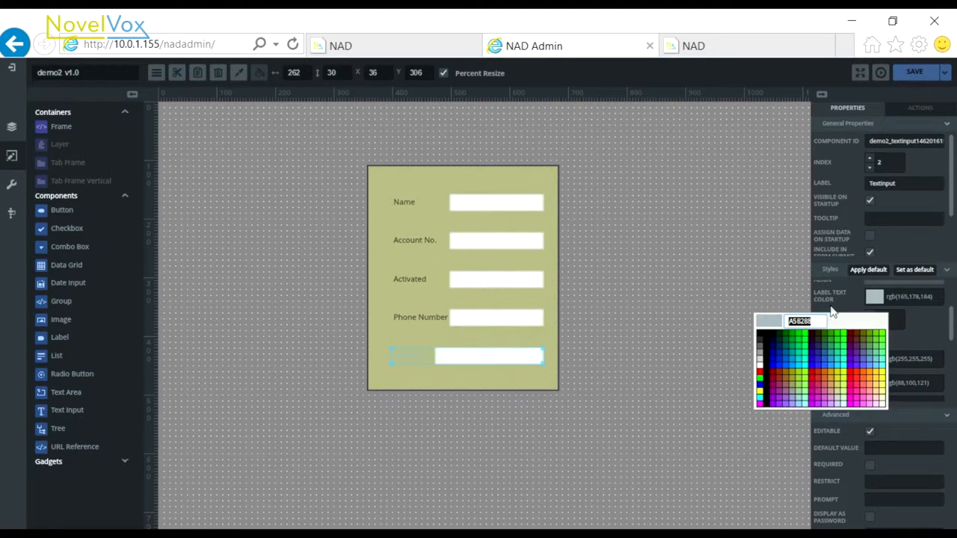
pyautogui.click(766, 335)
# Label the fifth text input "Email" and use the same text as its component ID.
pyautogui.moveTo(913, 183); pyautogui.dragTo(840, 187)
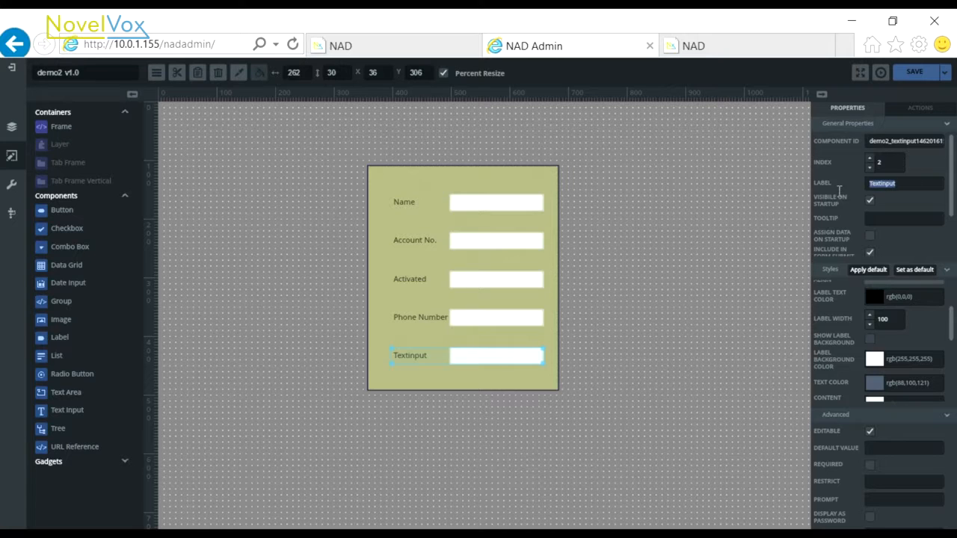
pyautogui.write('Email')
pyautogui.hotkey('ctrl', 'a')
pyautogui.tripleClick(869, 140)
pyautogui.hotkey('ctrl', 'v')
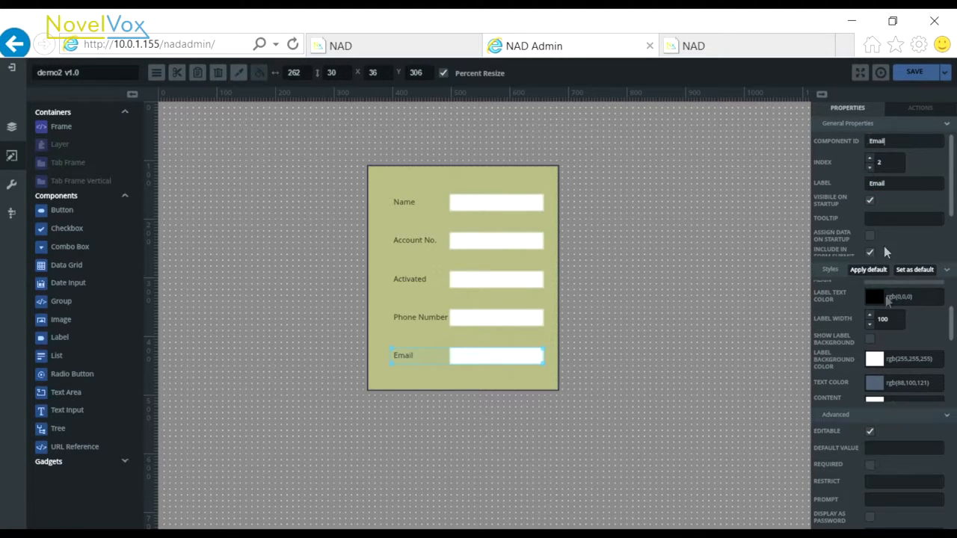
# Show the StudentDetails frame's header with its title text centered and colored black.
pyautogui.click(537, 192)
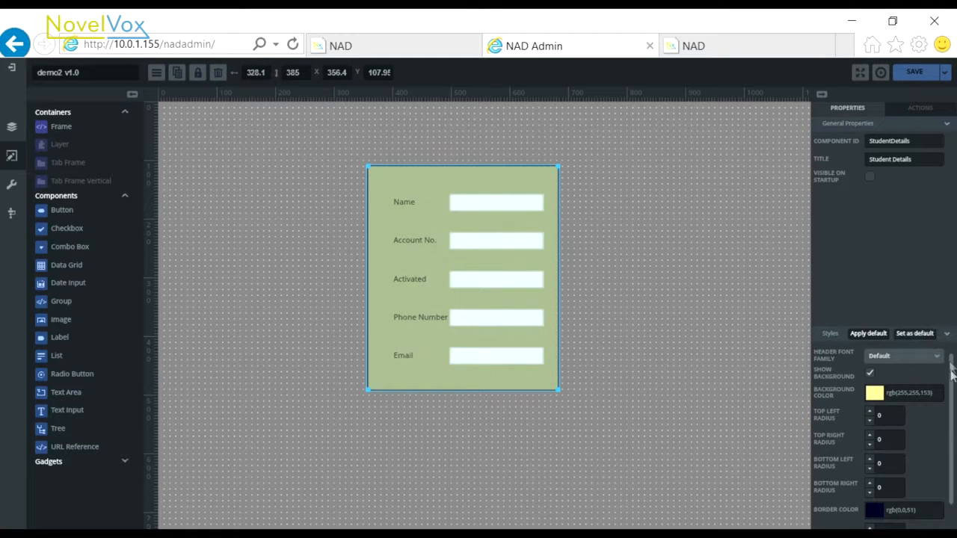
pyautogui.scroll(3, 949, 389)
pyautogui.click(871, 351)
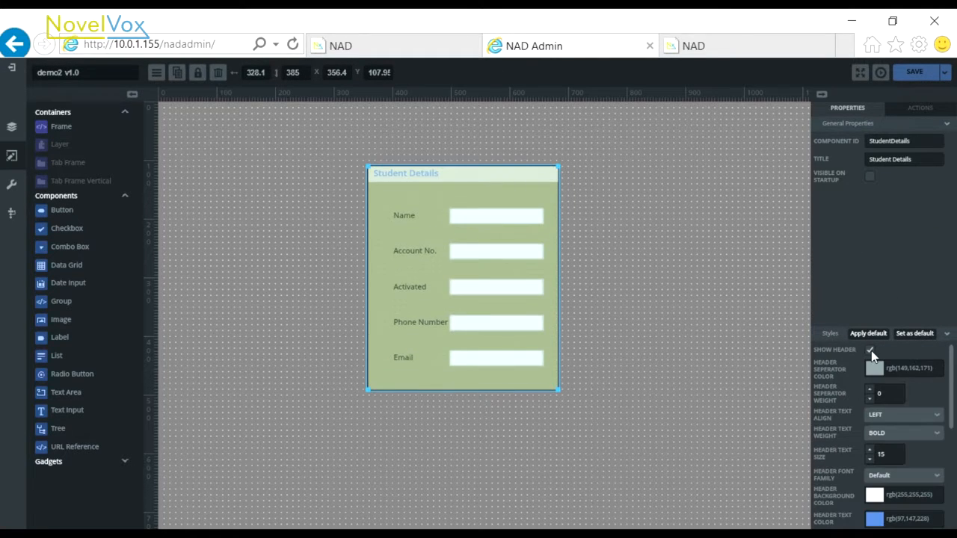
pyautogui.scroll(-2, 903, 371)
pyautogui.click(902, 371)
pyautogui.click(882, 408)
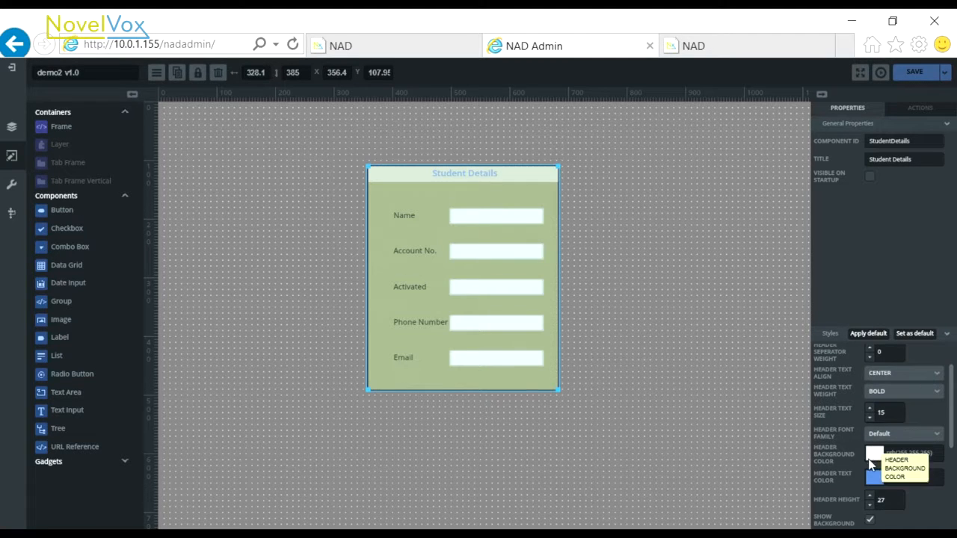
pyautogui.click(873, 480)
pyautogui.click(761, 393)
# Round the StudentDetails frame by setting all four corner radii to 40.
pyautogui.scroll(-4, 887, 387)
pyautogui.moveTo(887, 386); pyautogui.dragTo(868, 382)
pyautogui.write('40')
pyautogui.press('Tab')
pyautogui.write('40')
pyautogui.press('Tab')
pyautogui.write('40')
pyautogui.press('Tab')
pyautogui.write('40')
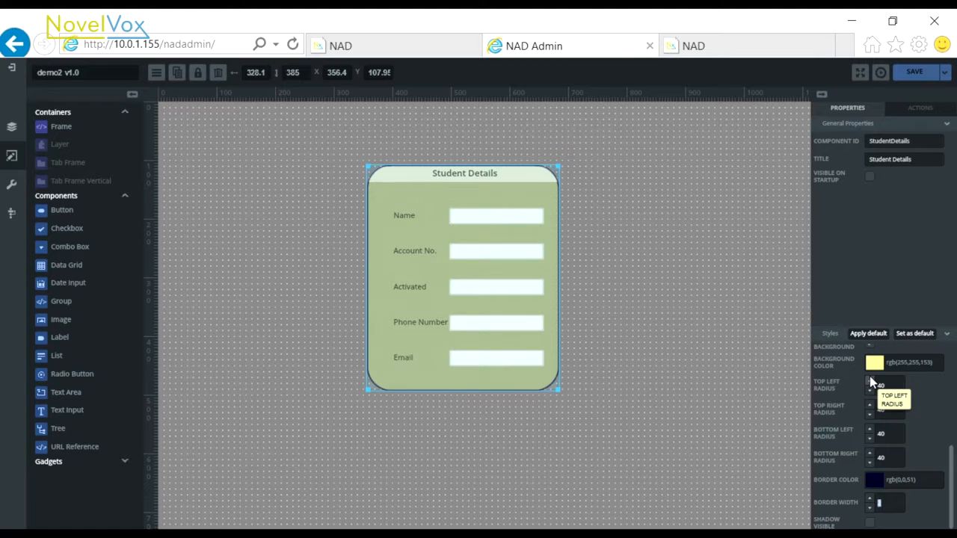
pyautogui.click(628, 360)
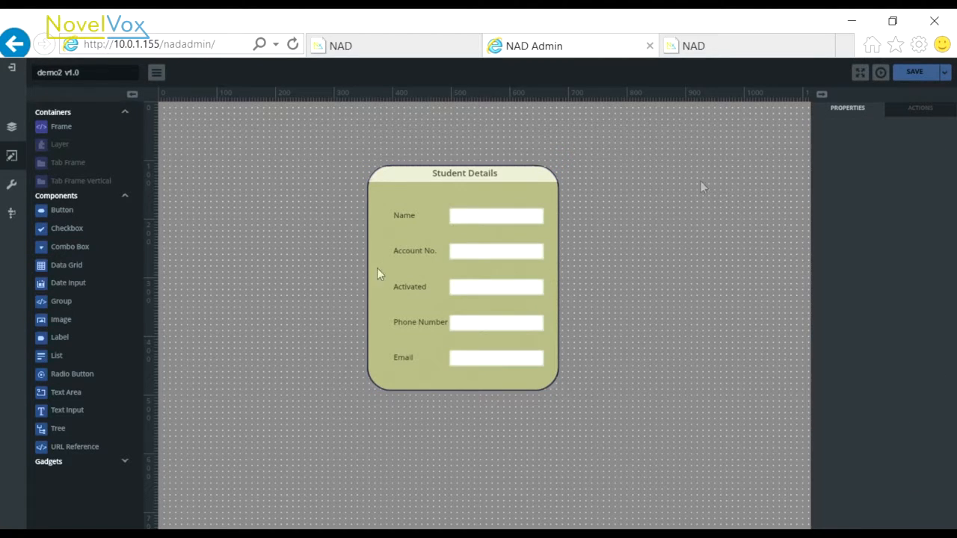
# Add an Open action to the AddressConfirmation popup frame, triggered by the manual event change_text_event, and save it.
pyautogui.click(12, 184)
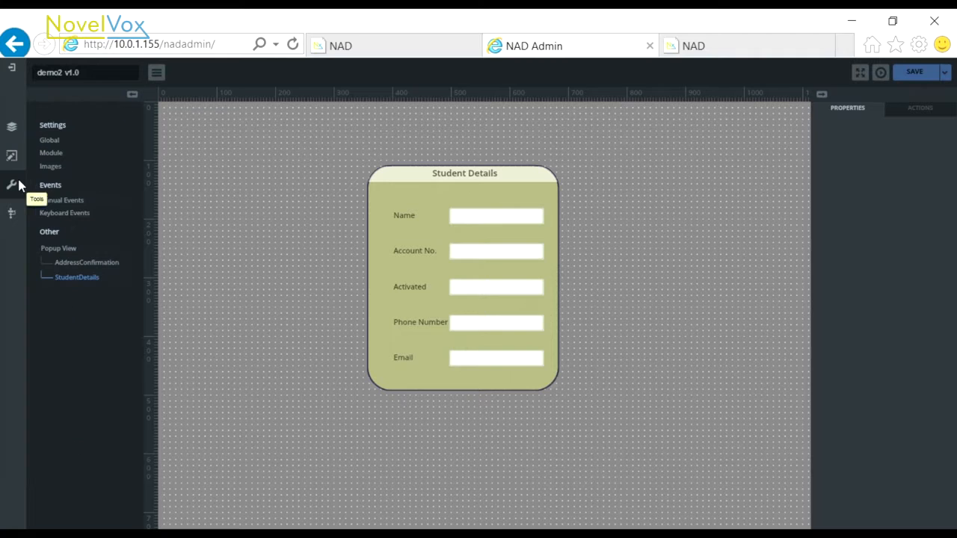
pyautogui.click(82, 279)
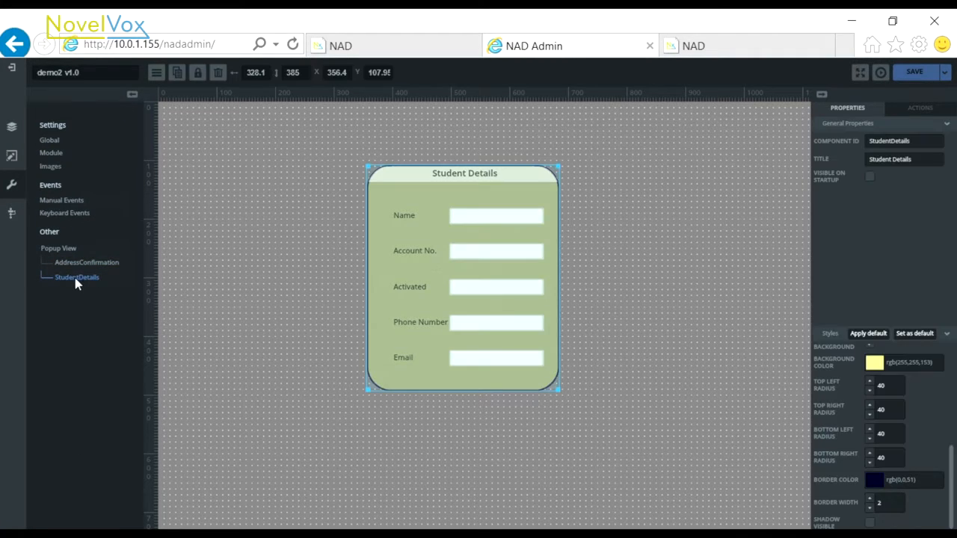
pyautogui.click(79, 263)
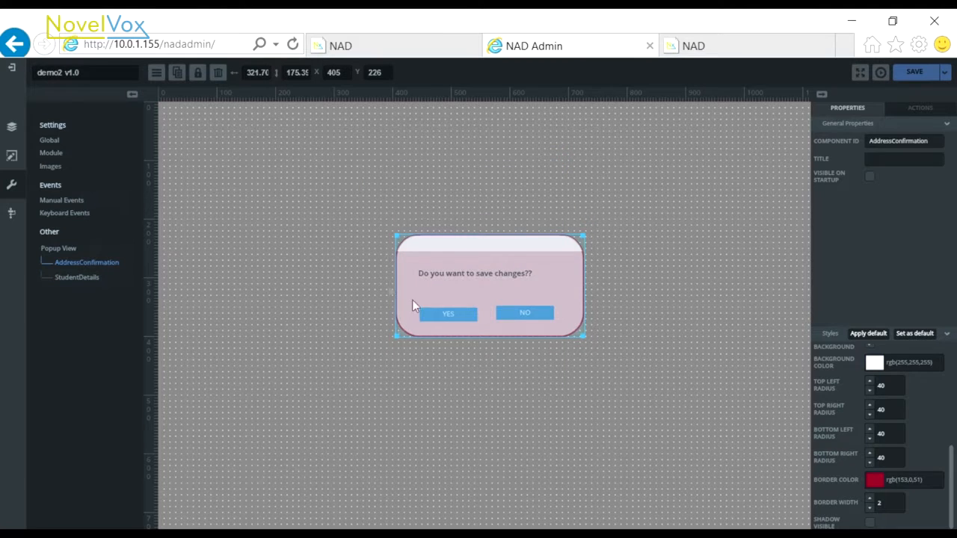
pyautogui.click(934, 108)
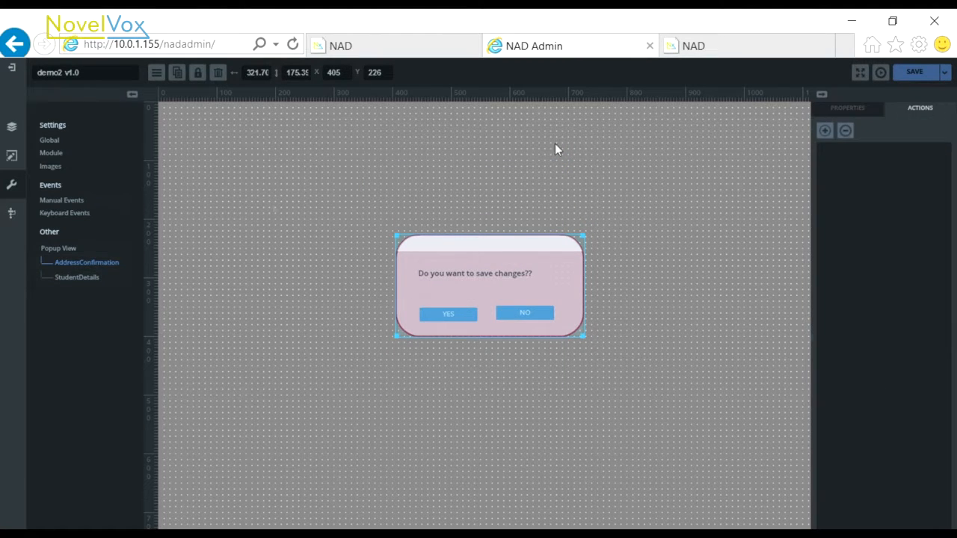
pyautogui.click(823, 131)
pyautogui.click(66, 215)
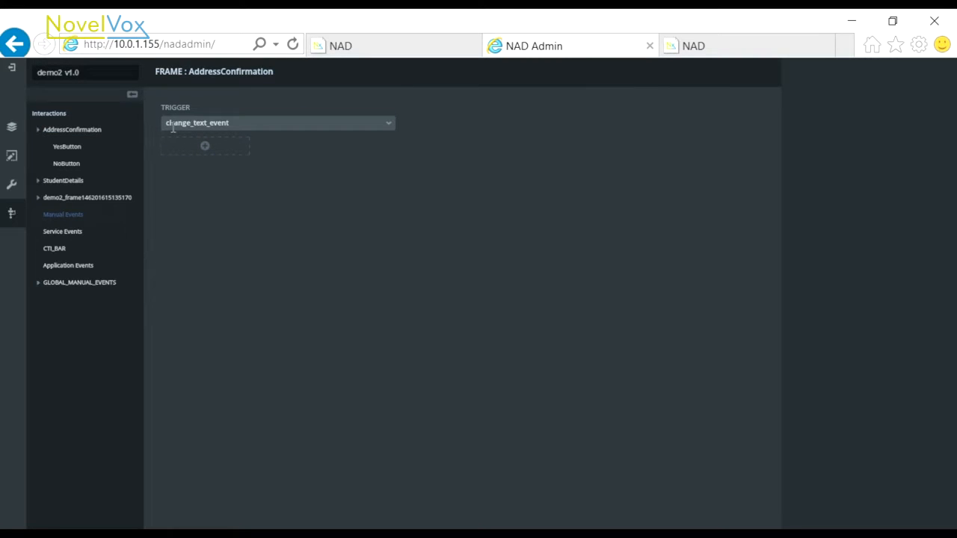
pyautogui.click(204, 146)
pyautogui.click(183, 318)
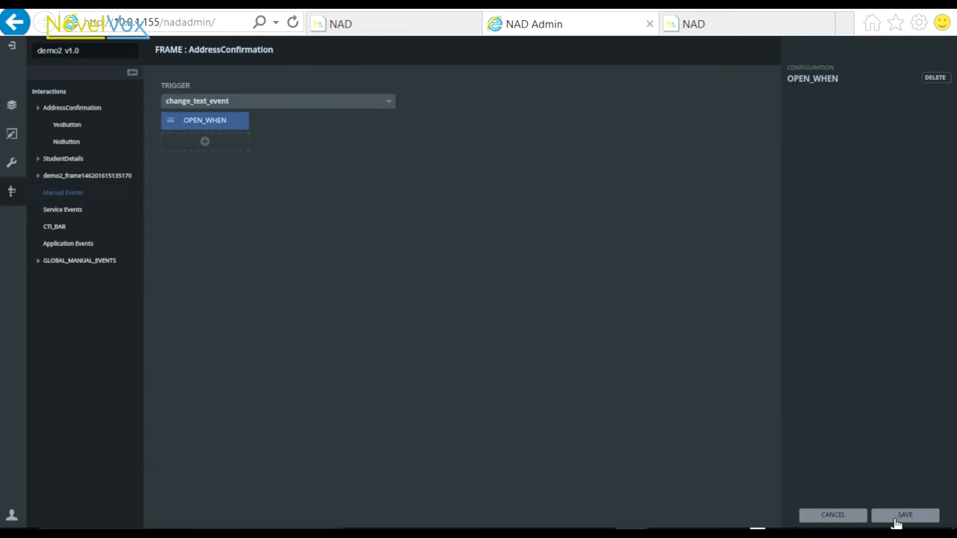
pyautogui.click(897, 522)
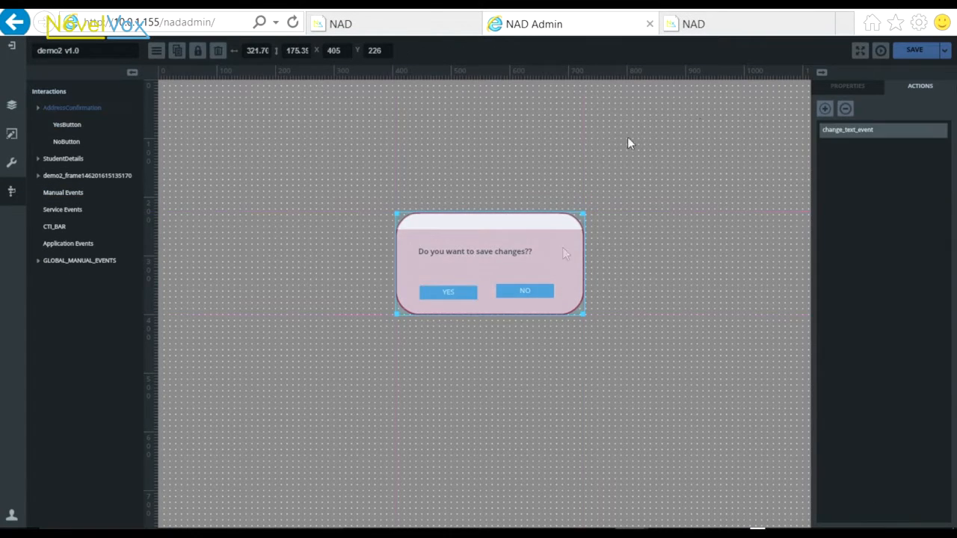
# Add a Close action to the AddressConfirmation frame triggered by YesButton_onClick, save it, and select the NO button.
pyautogui.click(825, 109)
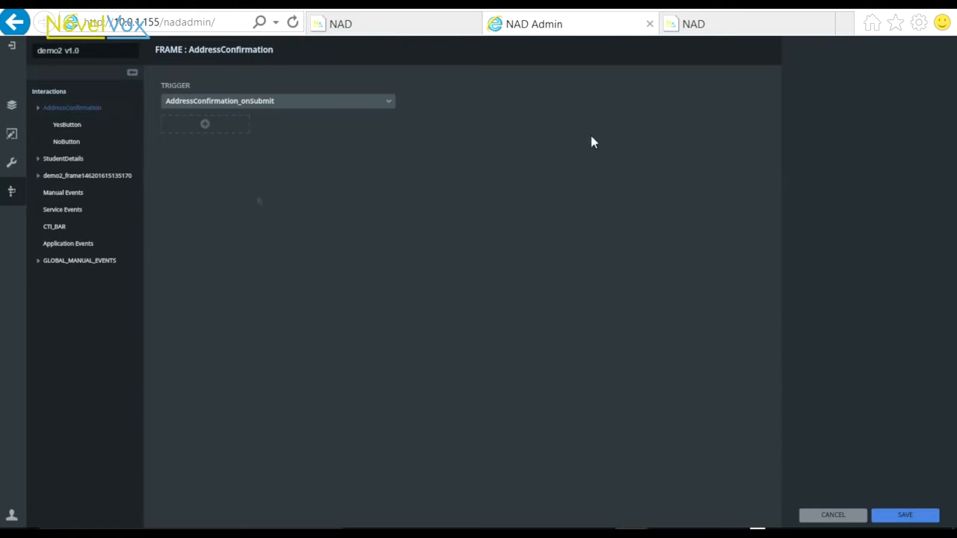
pyautogui.click(47, 173)
pyautogui.click(66, 124)
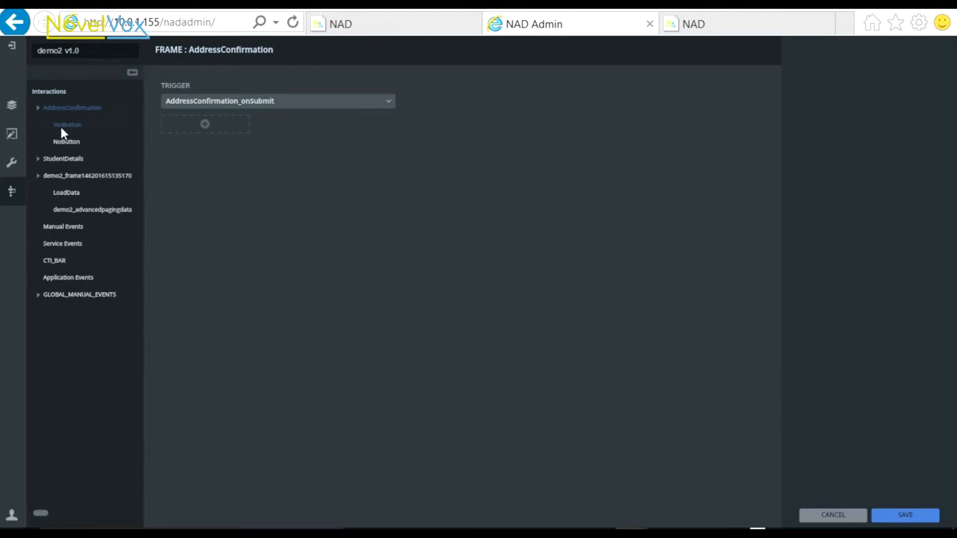
pyautogui.click(205, 129)
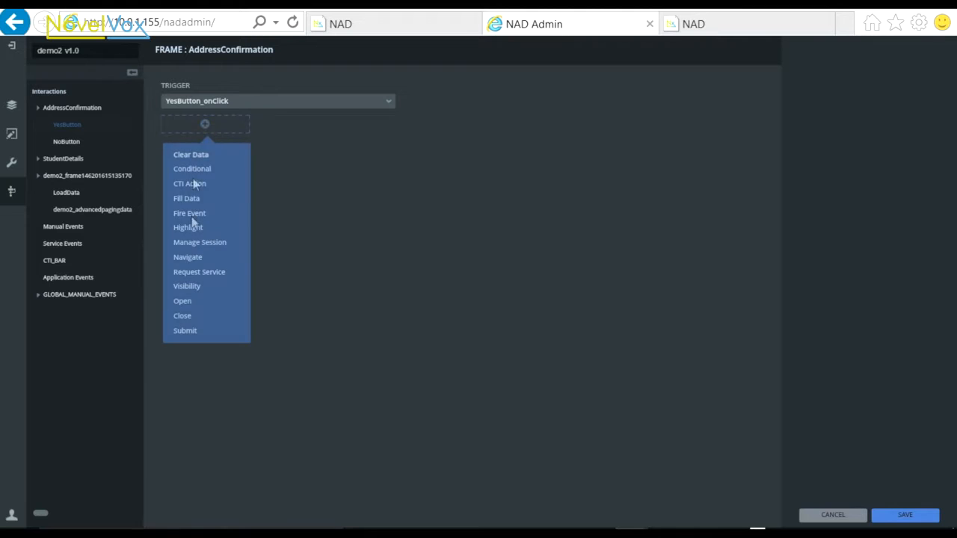
pyautogui.click(178, 315)
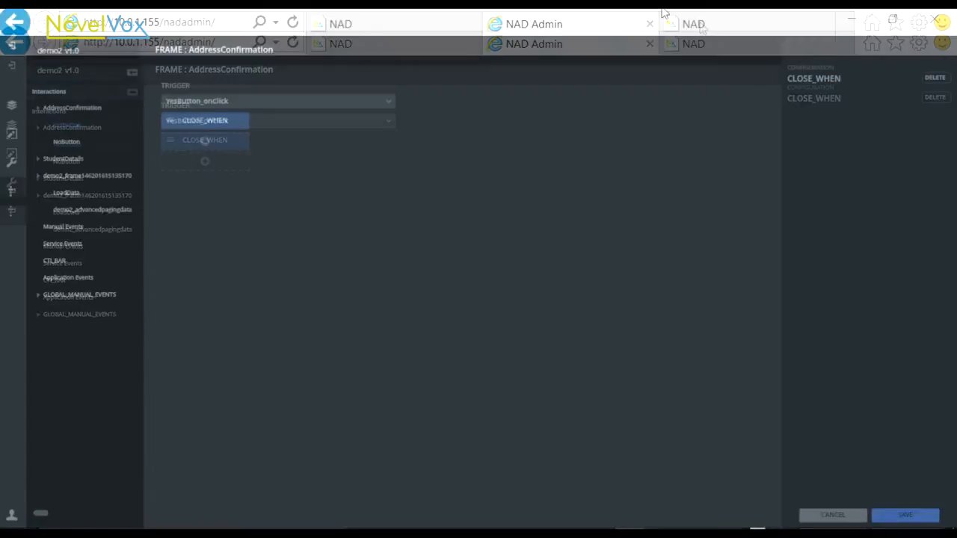
pyautogui.click(899, 521)
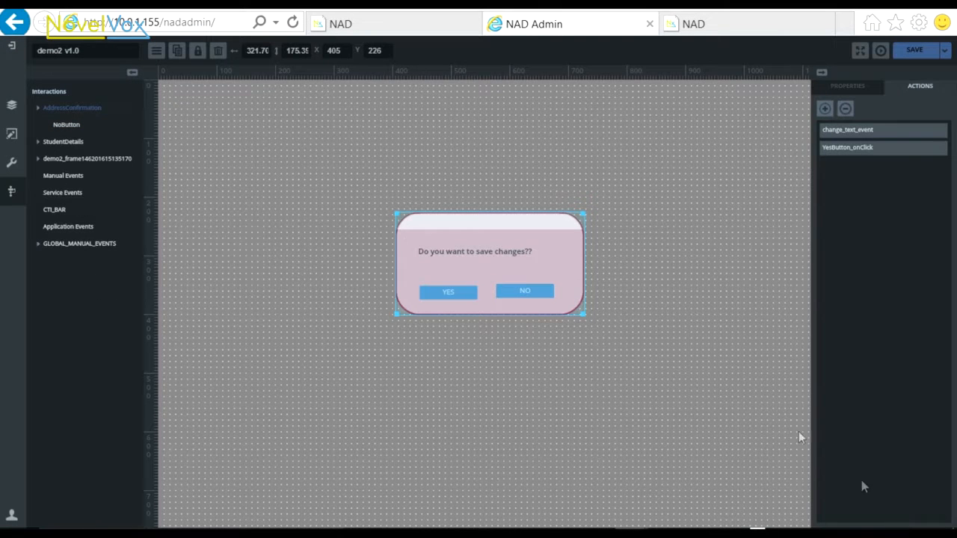
pyautogui.click(528, 292)
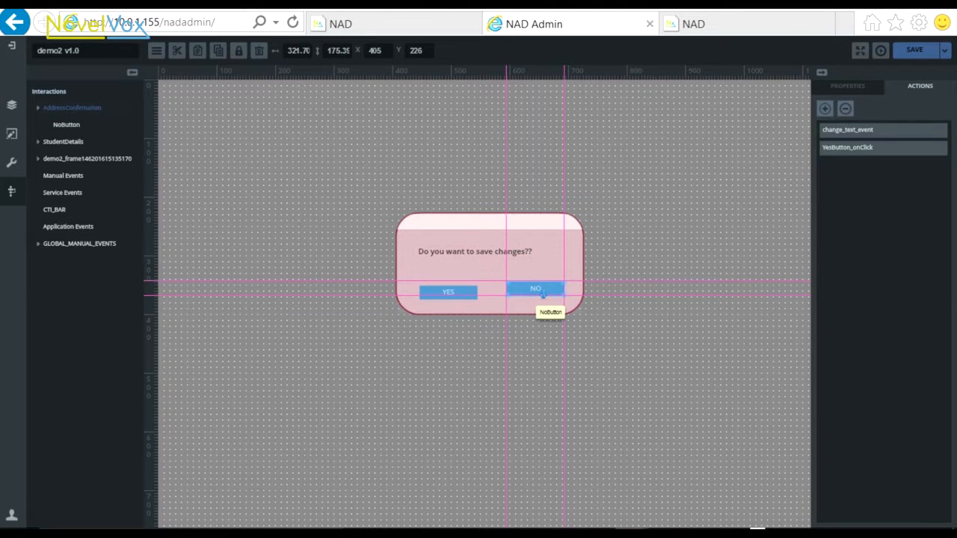
pyautogui.click(533, 295)
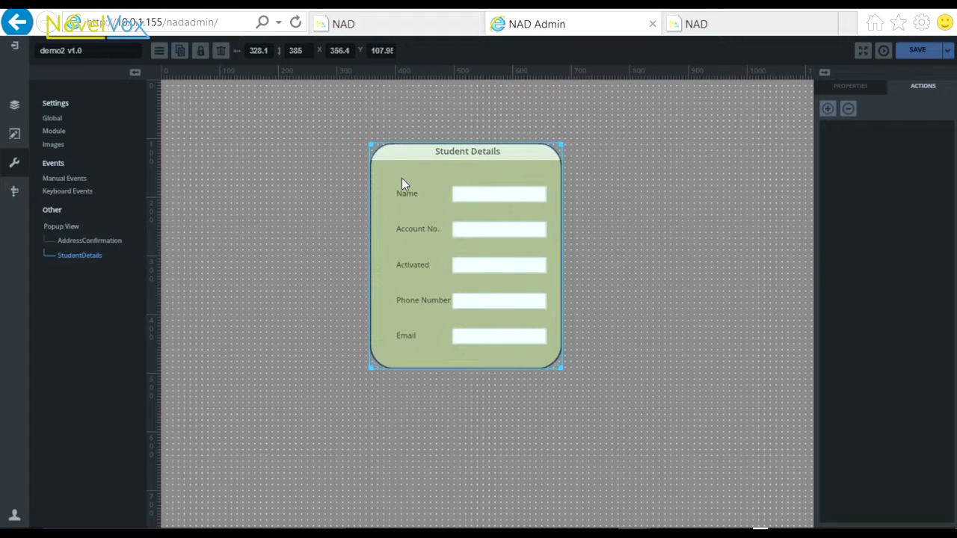
# Add an Open action to the StudentDetails frame, triggered by the manual event show_details_event, and save it.
pyautogui.click(828, 108)
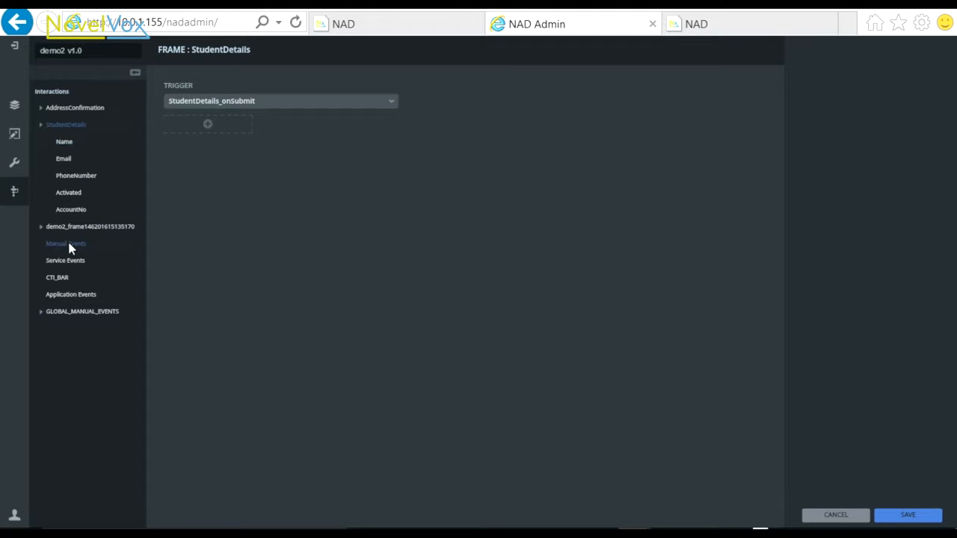
pyautogui.click(243, 101)
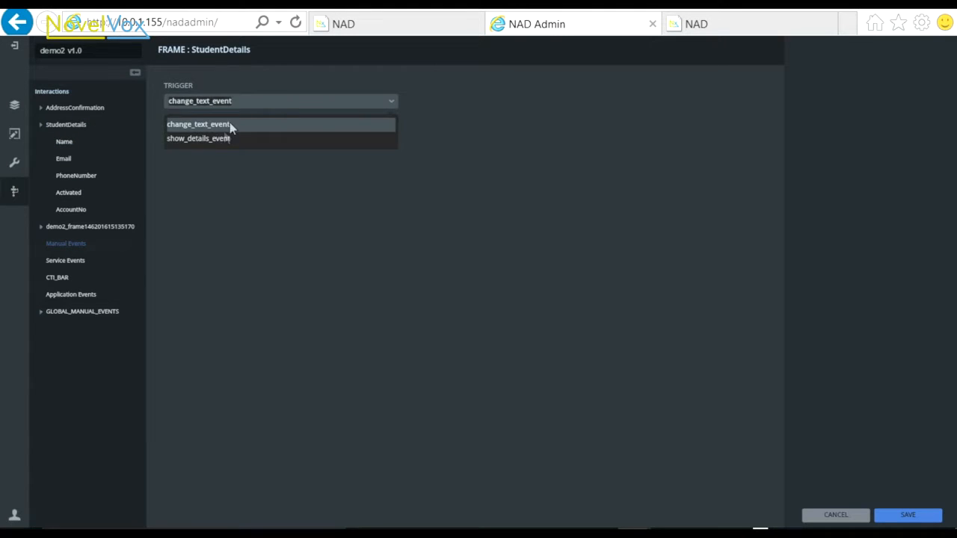
pyautogui.click(220, 146)
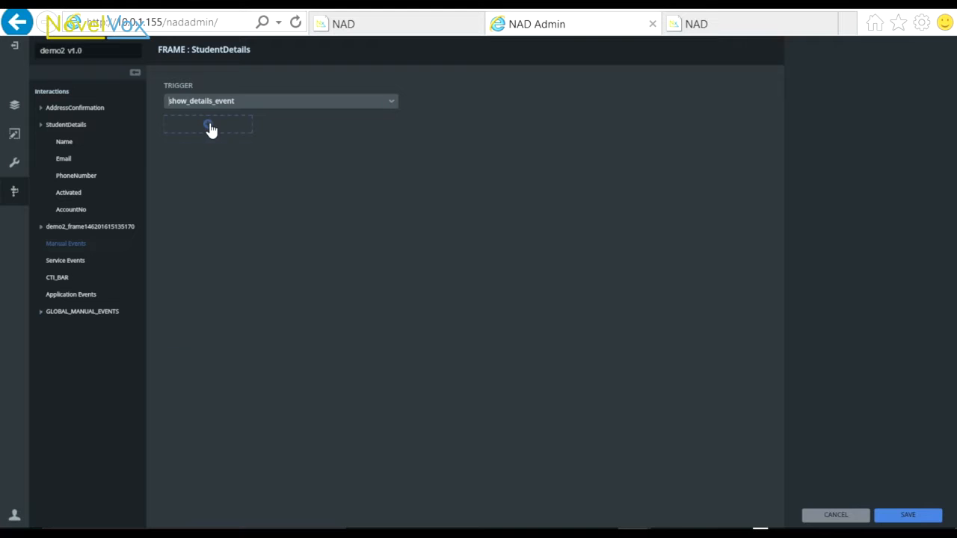
pyautogui.click(209, 127)
pyautogui.click(191, 301)
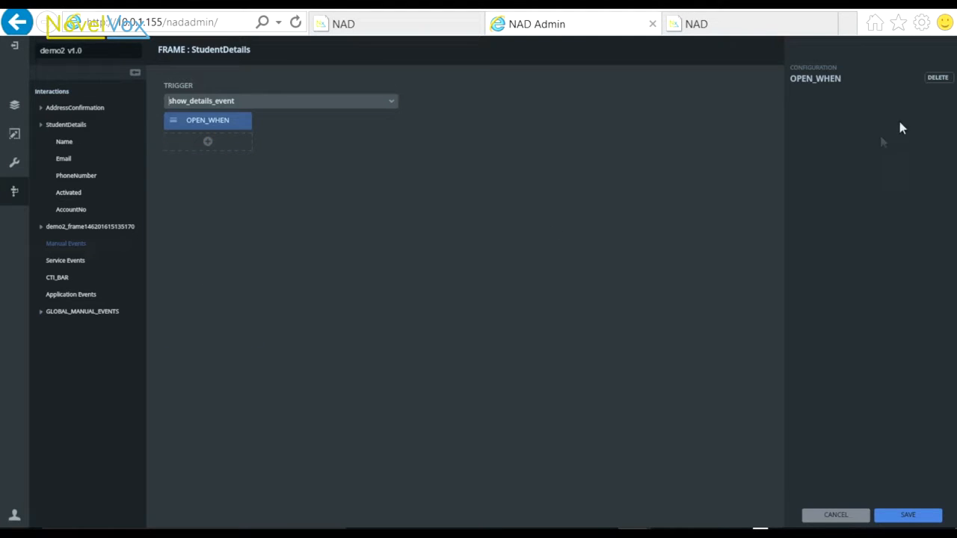
pyautogui.click(898, 516)
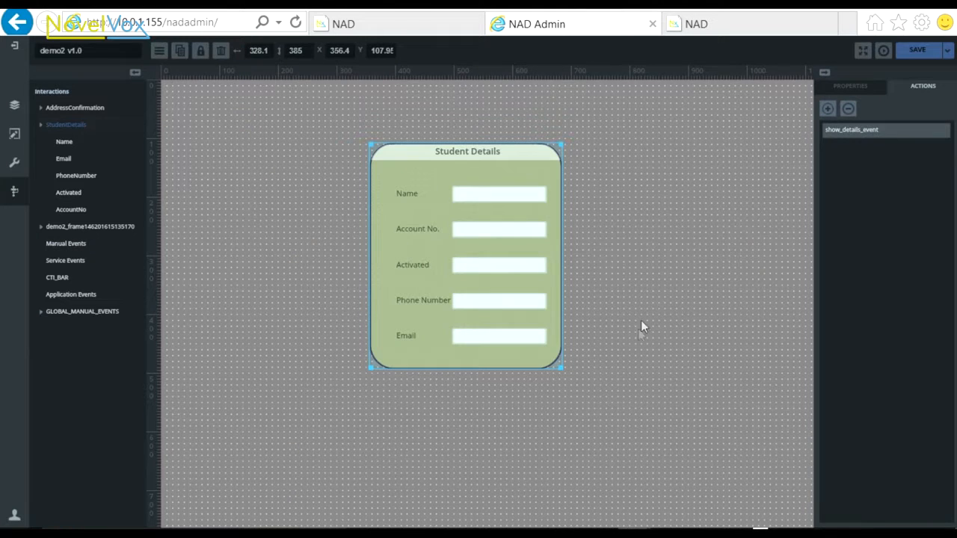
# Give the Name text input a Fill Data action on show_details_event, using EVENT_DATA with filter key rowData.name.
pyautogui.click(486, 197)
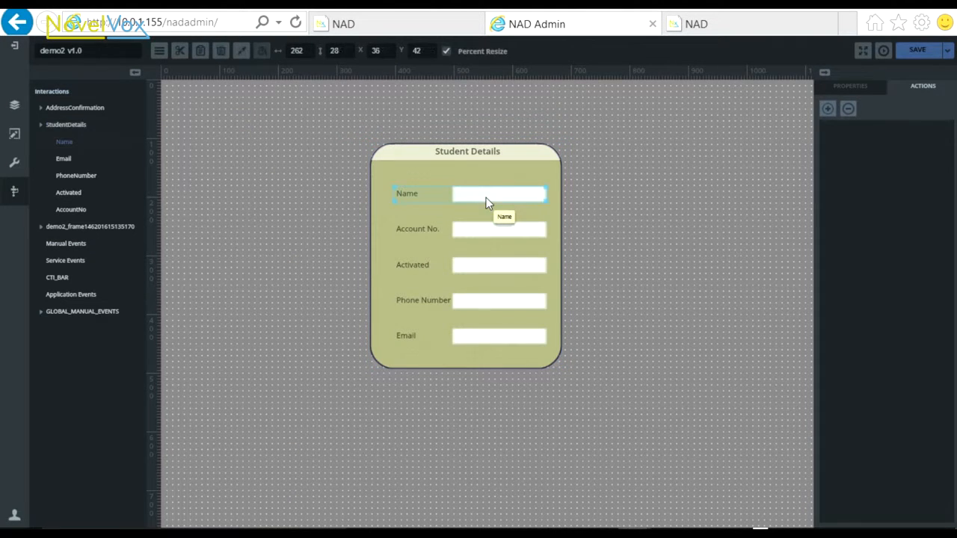
pyautogui.click(828, 109)
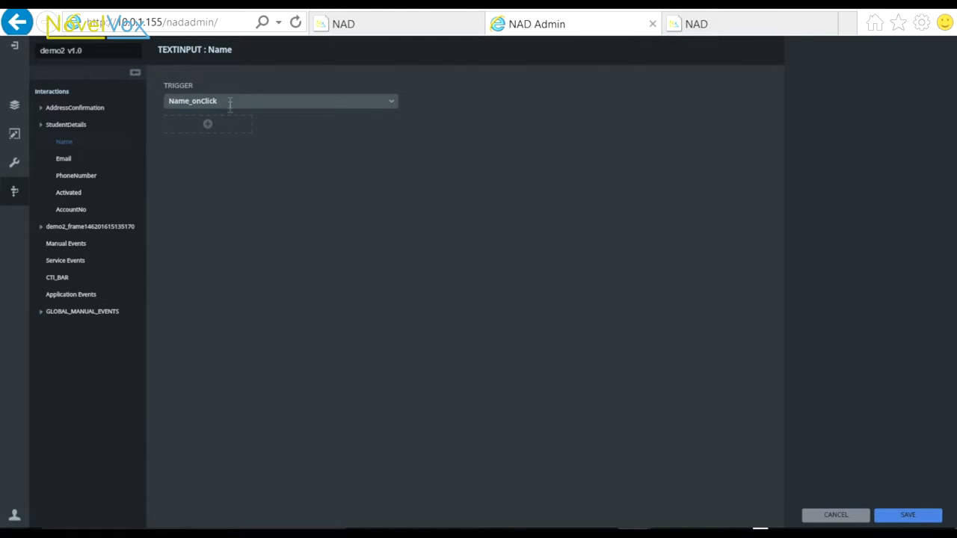
pyautogui.click(71, 243)
pyautogui.click(250, 102)
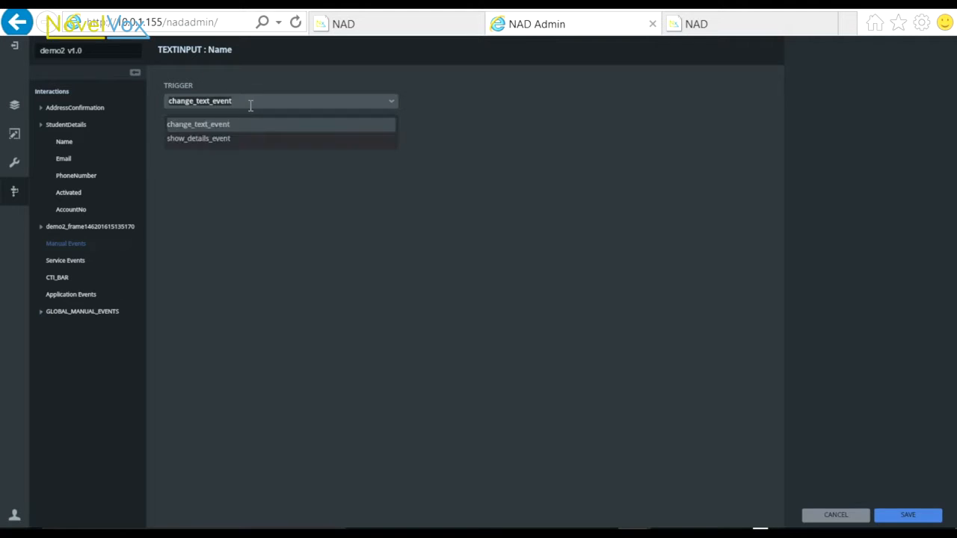
pyautogui.click(223, 140)
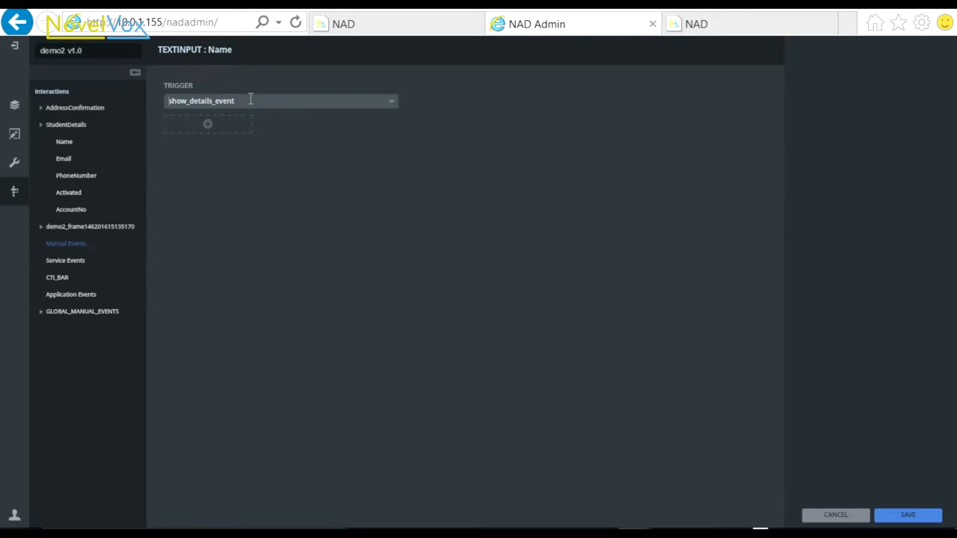
pyautogui.click(208, 126)
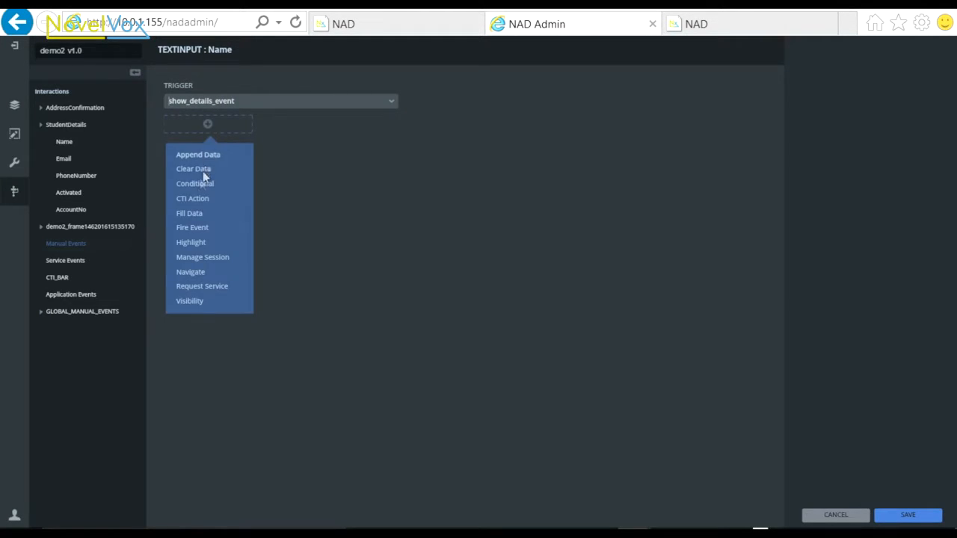
pyautogui.click(194, 216)
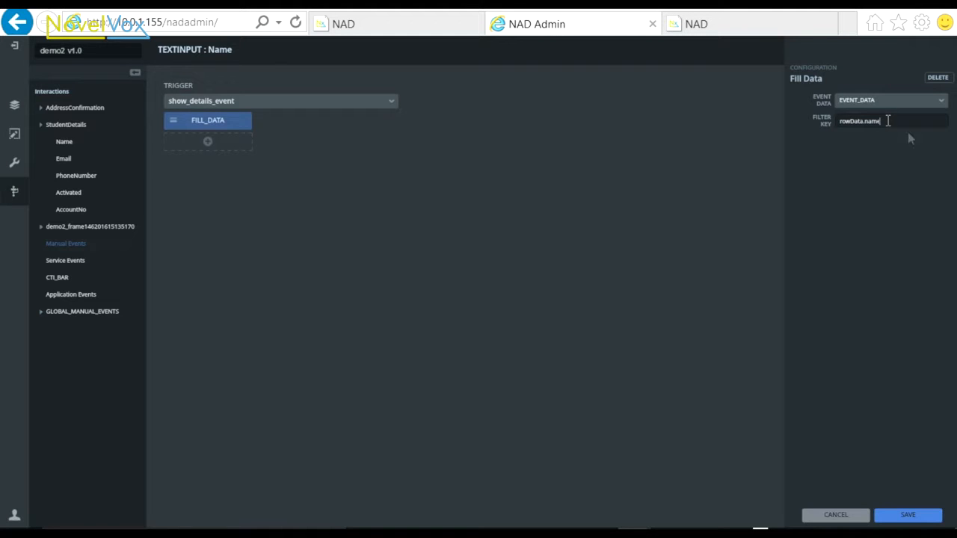
pyautogui.click(908, 516)
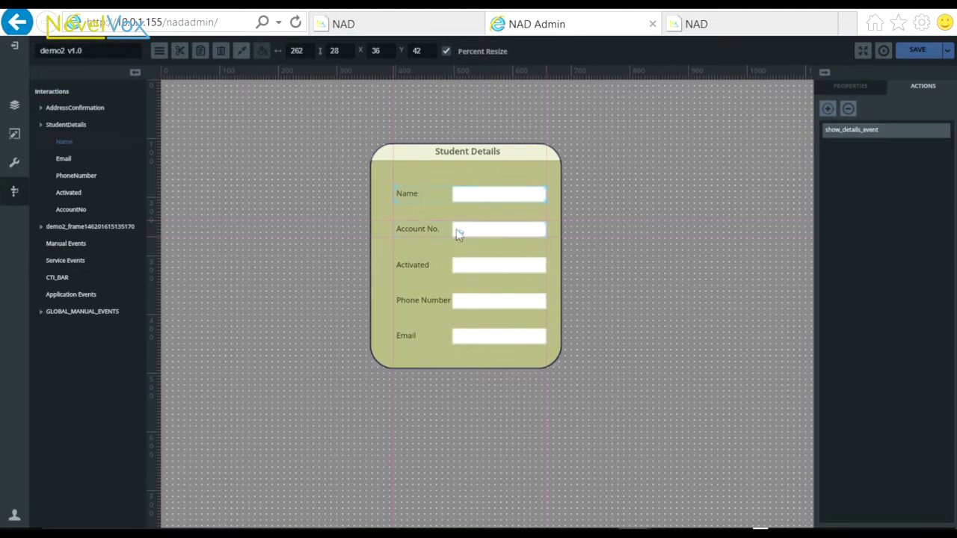
# Give the AccountNo text input a Fill Data action on show_details_event, using EVENT_DATA with filter key rowData.accountNumber.
pyautogui.click(455, 229)
pyautogui.click(827, 109)
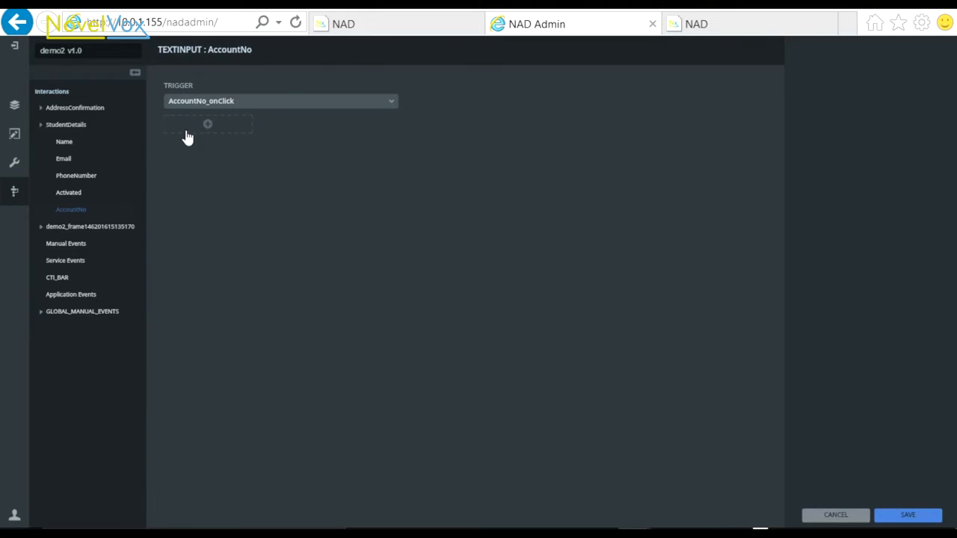
pyautogui.click(77, 243)
pyautogui.click(212, 101)
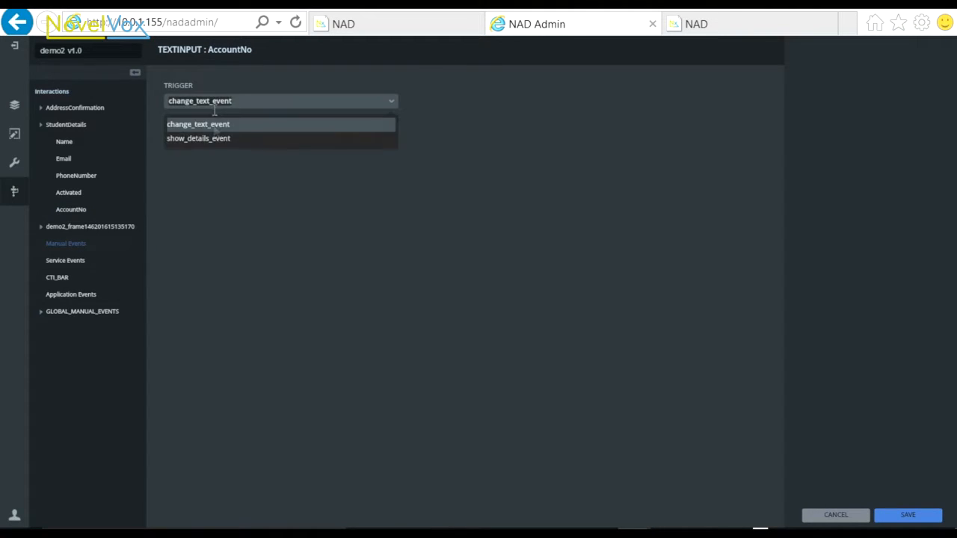
pyautogui.click(211, 140)
pyautogui.click(210, 127)
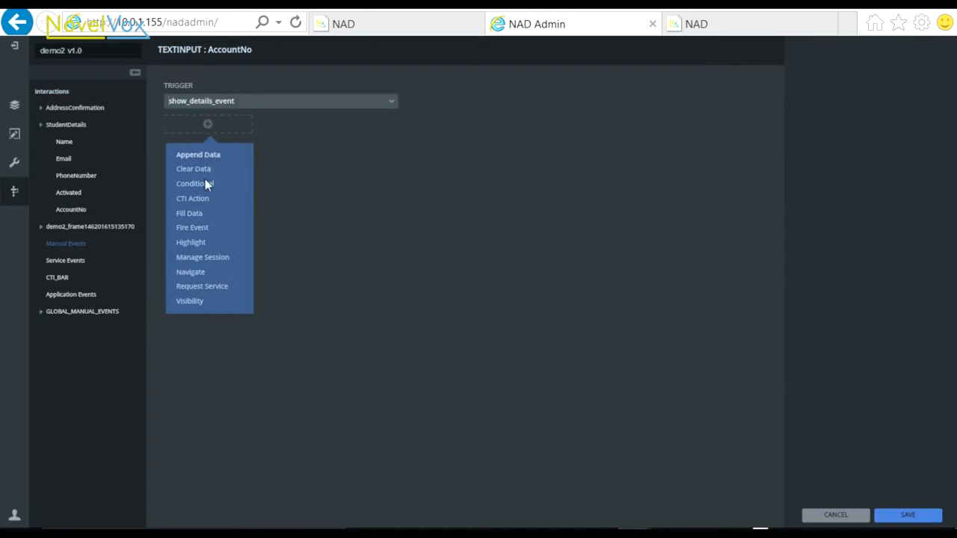
pyautogui.click(190, 213)
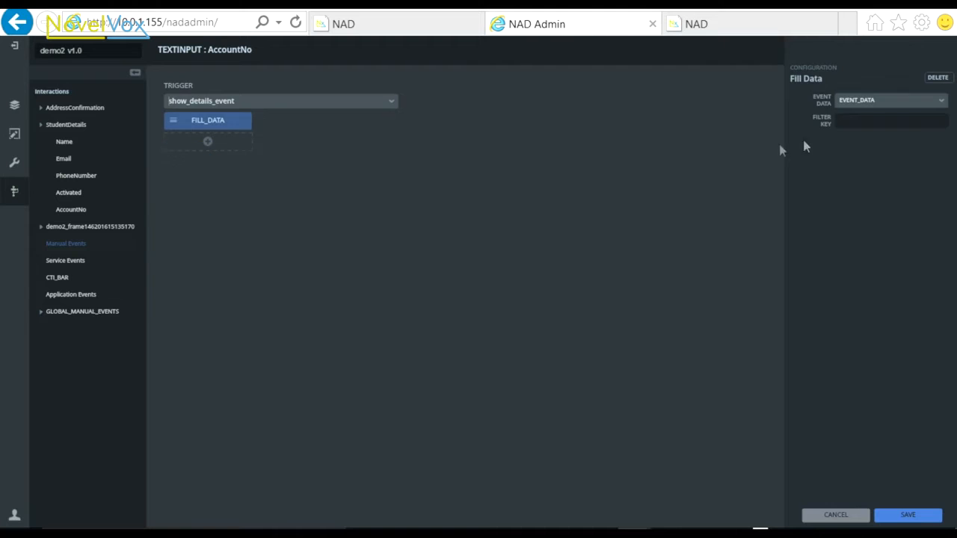
pyautogui.click(869, 120)
pyautogui.write('rowData.accountNumber')
pyautogui.click(908, 515)
# Give the Activated text input a Fill Data action on show_details_event, using EVENT_DATA with filter key rowData.activated.
pyautogui.click(454, 265)
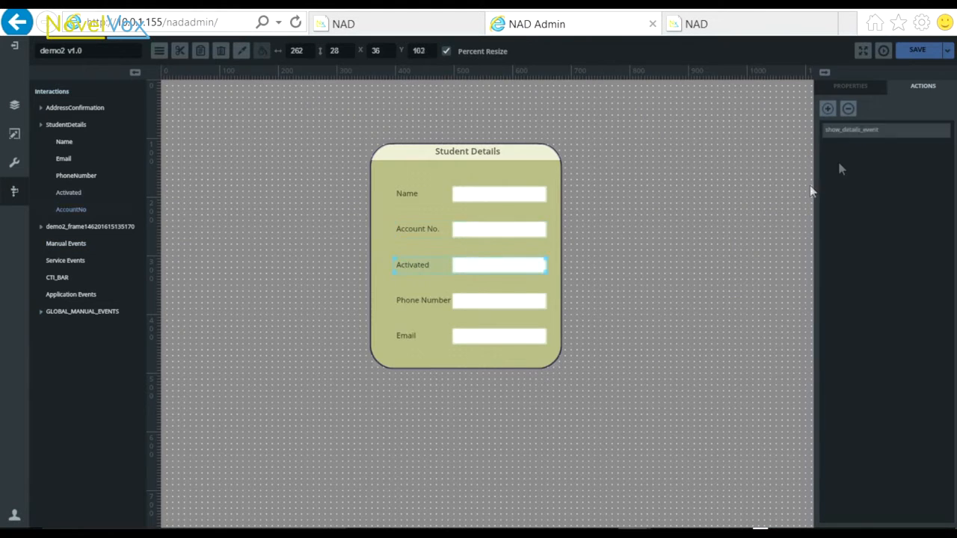
pyautogui.click(828, 108)
pyautogui.click(199, 102)
pyautogui.click(196, 138)
pyautogui.click(208, 125)
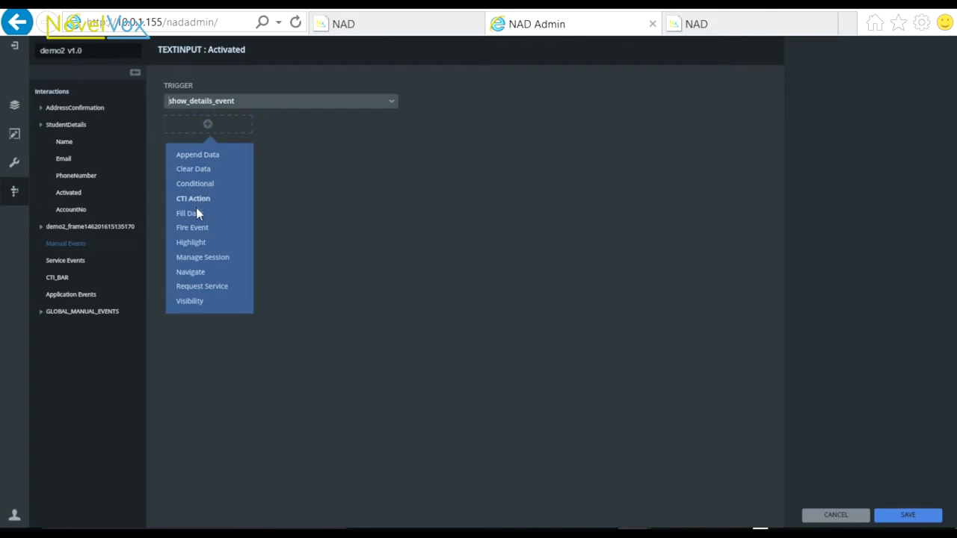
pyautogui.click(196, 213)
pyautogui.click(862, 120)
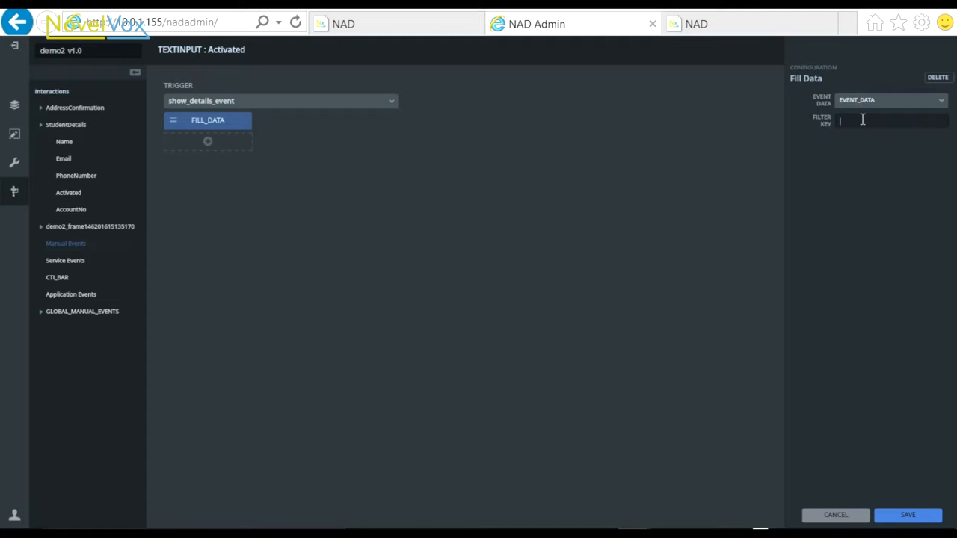
pyautogui.write('rowData.activated')
pyautogui.click(906, 516)
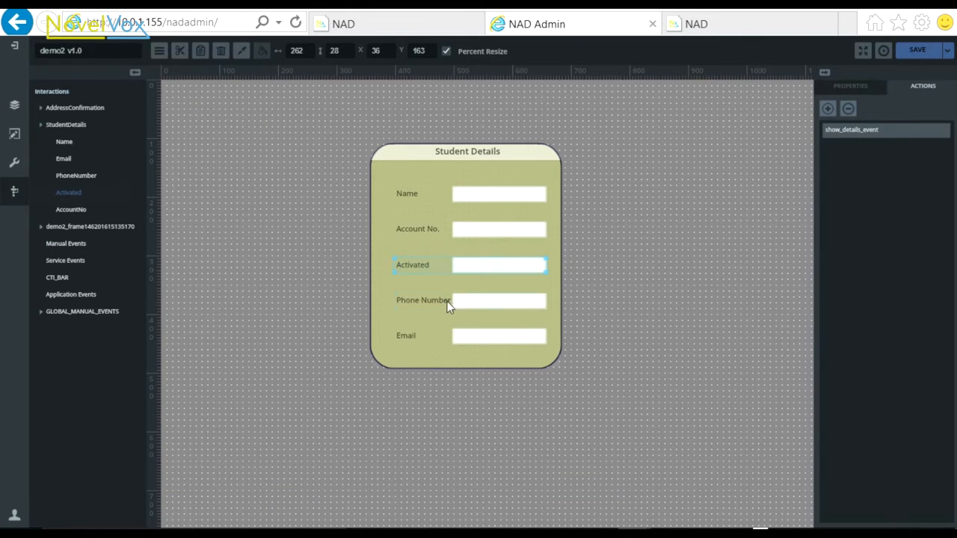
# Give the PhoneNumber text input a Fill Data action on show_details_event, using EVENT_DATA with filter key rowData.phoneNumber, and save it.
pyautogui.click(447, 301)
pyautogui.click(829, 109)
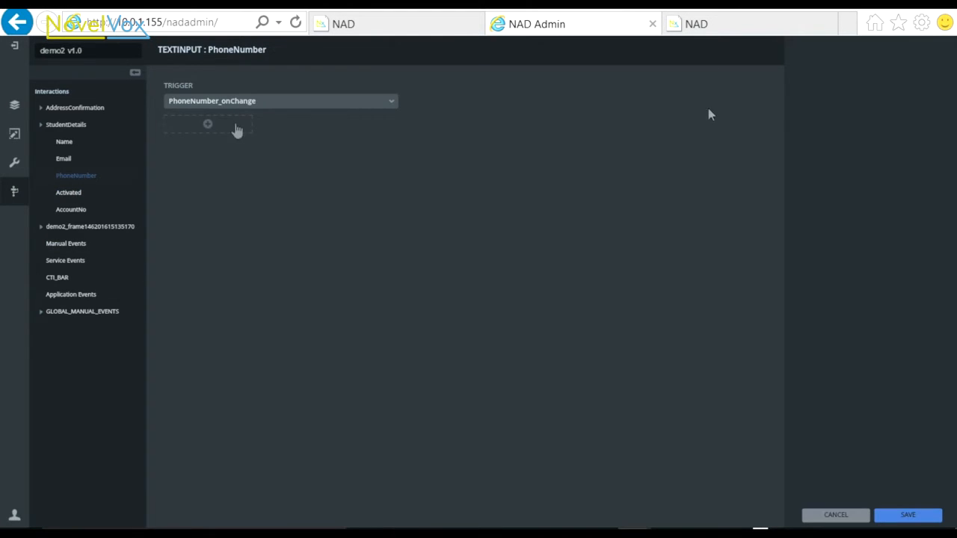
pyautogui.click(66, 243)
pyautogui.click(224, 100)
pyautogui.click(202, 133)
pyautogui.click(208, 125)
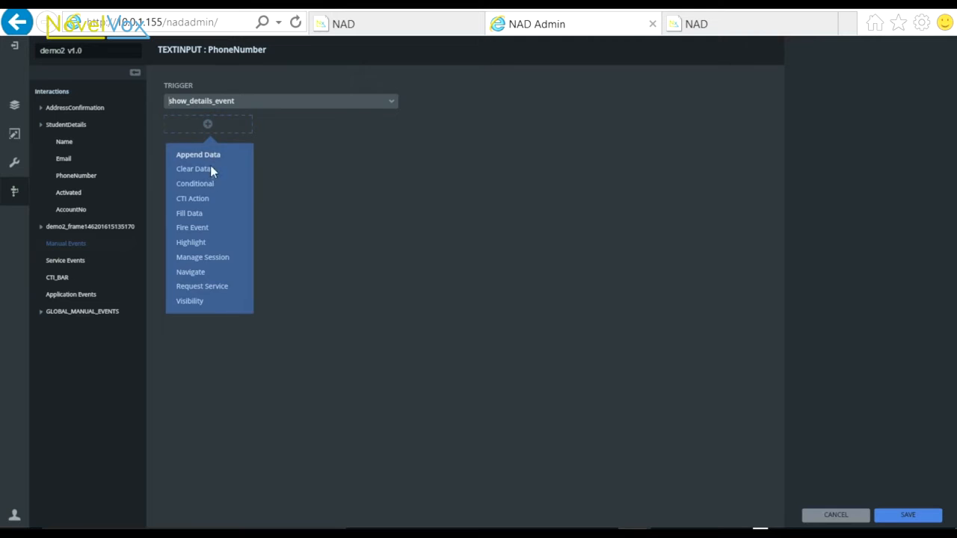
pyautogui.click(190, 214)
pyautogui.click(859, 120)
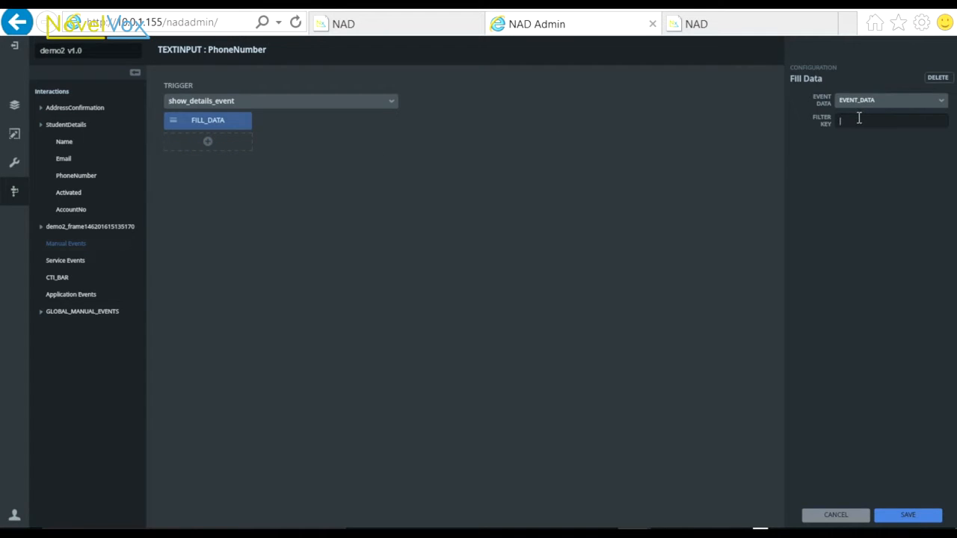
pyautogui.write('rowData.phoneNumber')
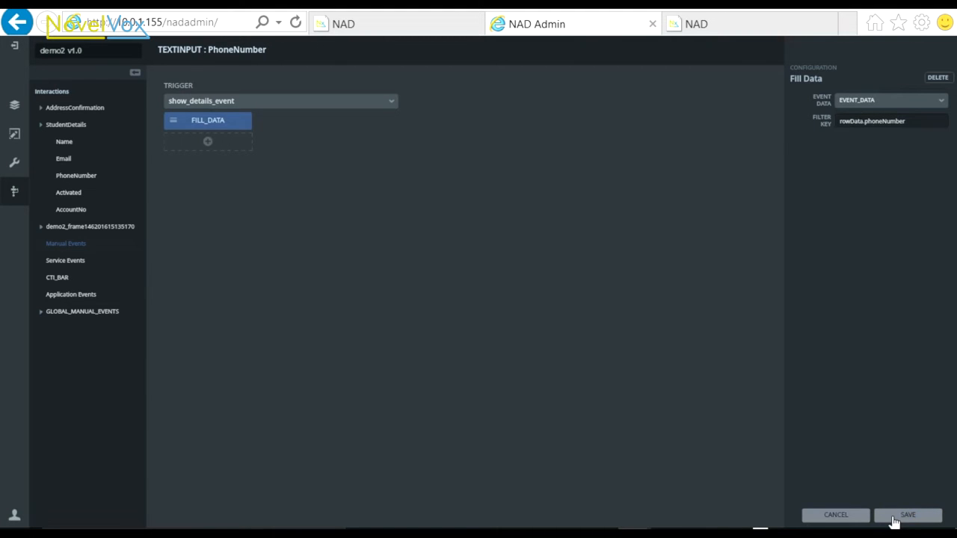
pyautogui.click(894, 516)
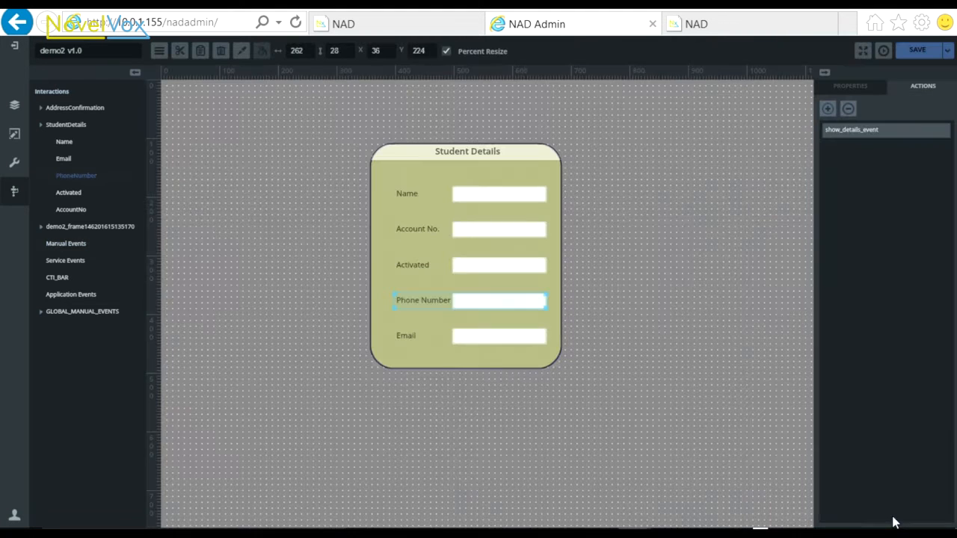
# Give the Email text input a Fill Data action on show_details_event, using EVENT_DATA with filter key rowData.email, and save it.
pyautogui.click(469, 338)
pyautogui.click(829, 109)
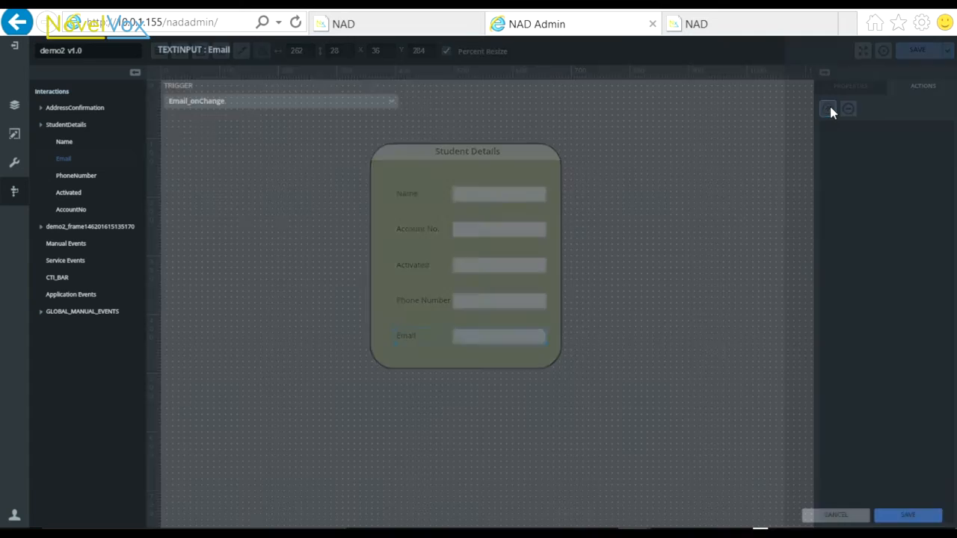
pyautogui.click(208, 101)
pyautogui.click(206, 137)
pyautogui.click(207, 125)
pyautogui.click(185, 215)
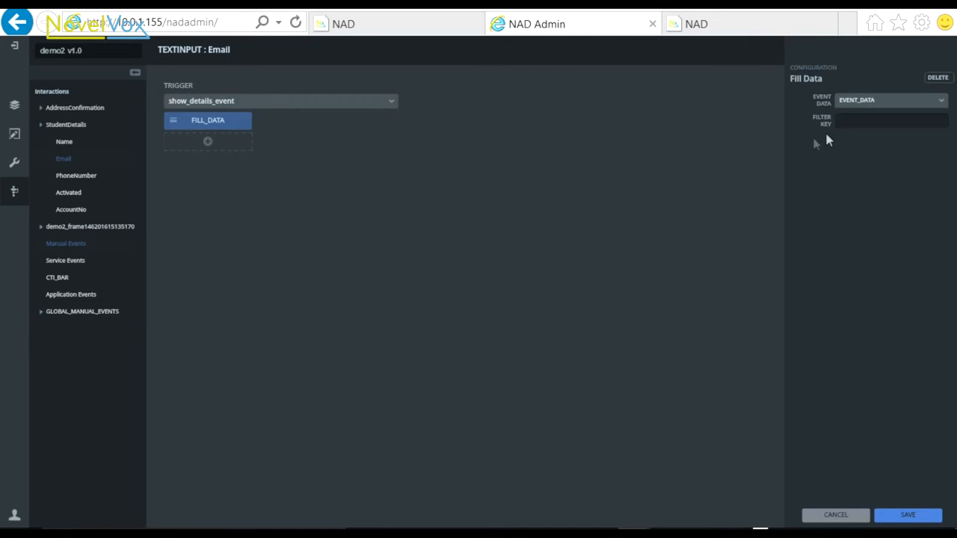
pyautogui.click(861, 121)
pyautogui.write('rowData.email')
pyautogui.click(908, 514)
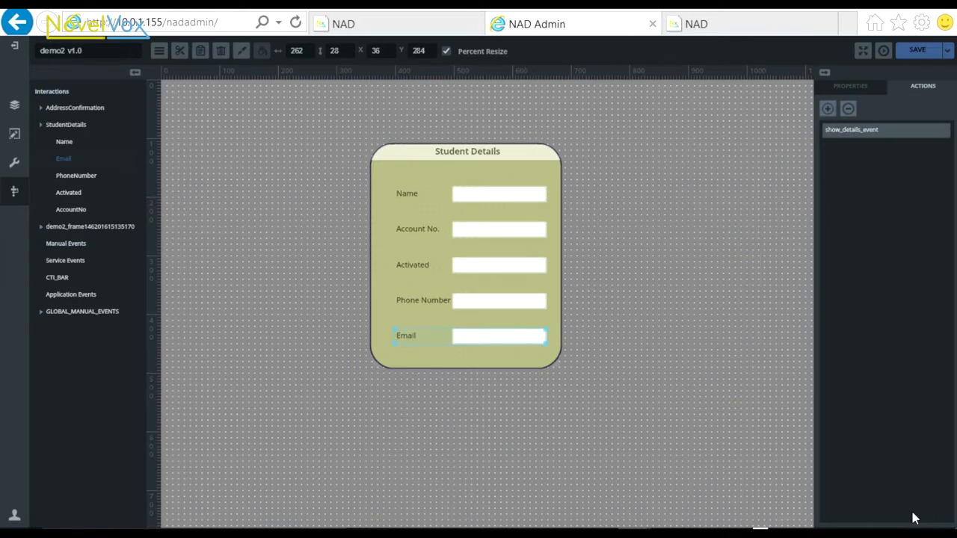
# Save and publish the demo2 module.
pyautogui.click(918, 51)
pyautogui.click(947, 50)
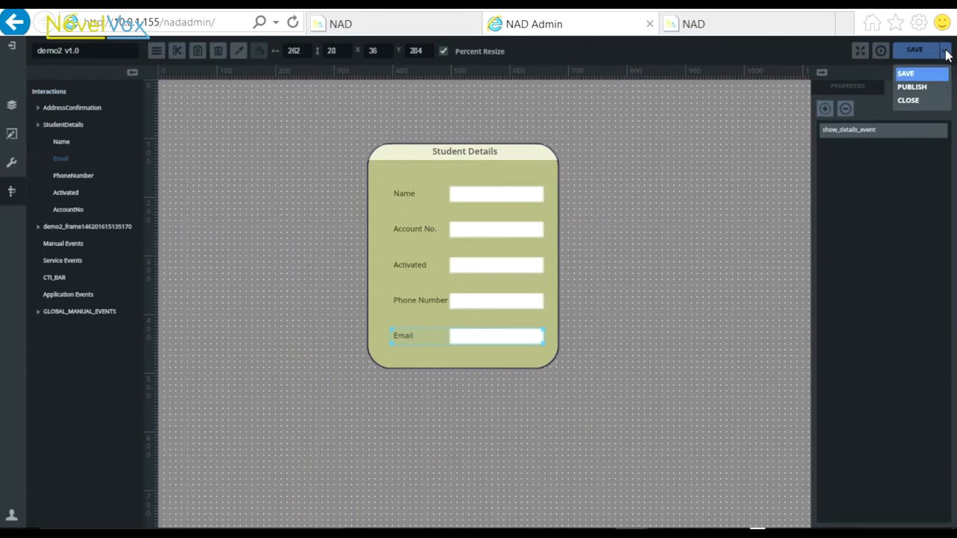
pyautogui.click(931, 87)
# Switch to the running demo2 module, reload it and load the student data into the grid.
pyautogui.click(722, 27)
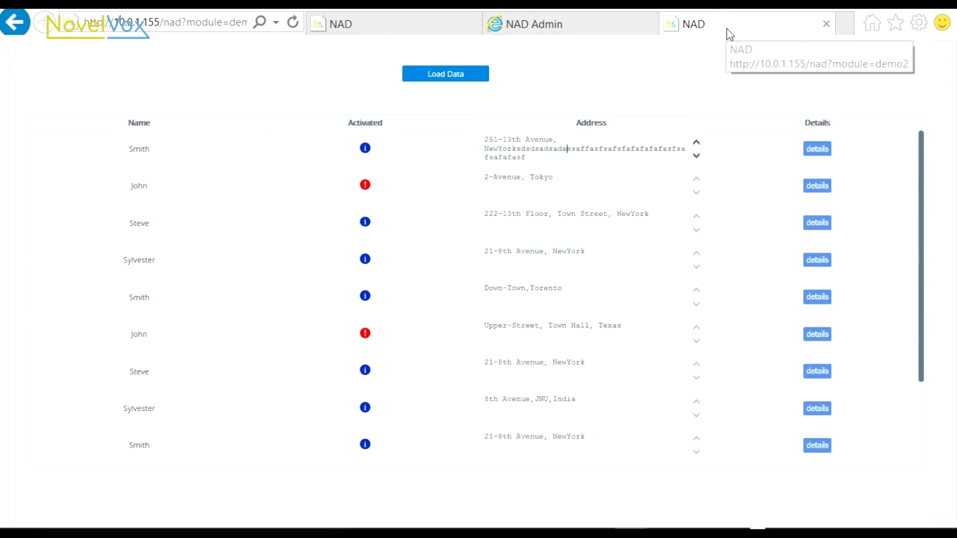
pyautogui.click(292, 23)
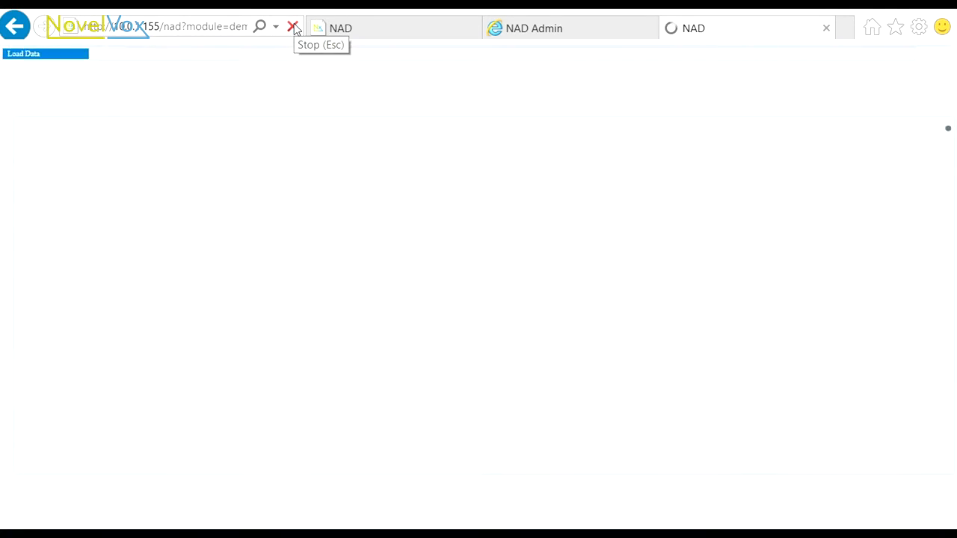
pyautogui.click(430, 88)
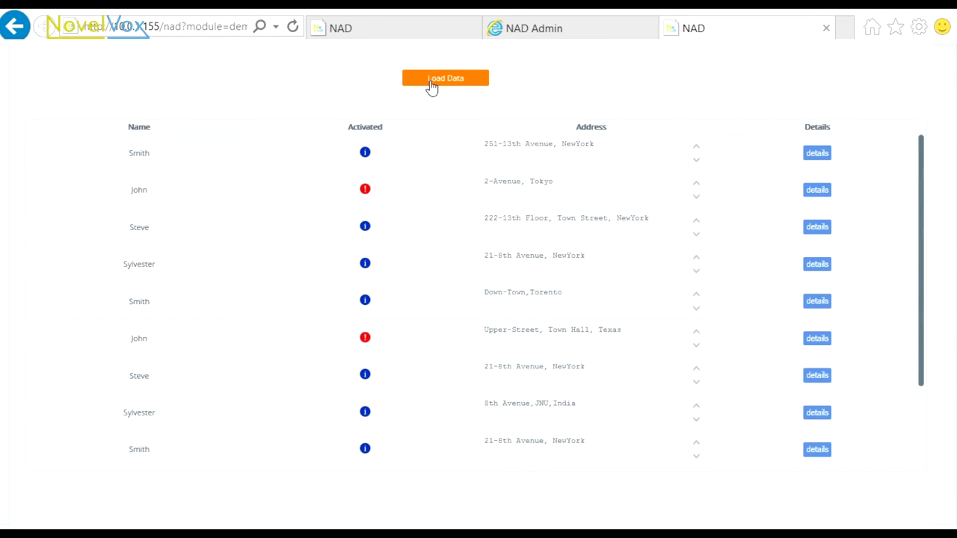
# Append random filler text to the address in the grid's first row and agree to save the changes.
pyautogui.write('dsadsadsadsadsaddsadsabdnasbdmnsadbasnmdbsamndbasdmnasbdmnasbds')
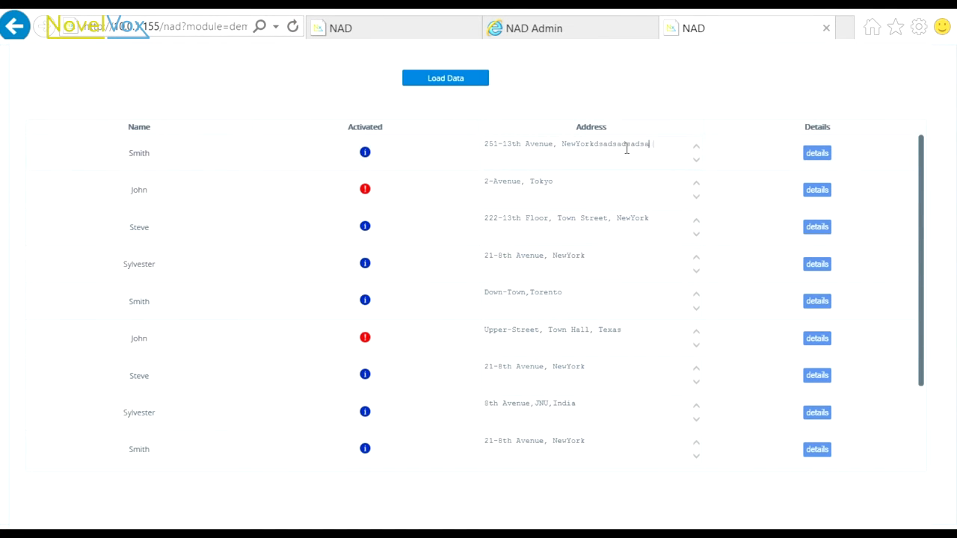
pyautogui.press('Return')
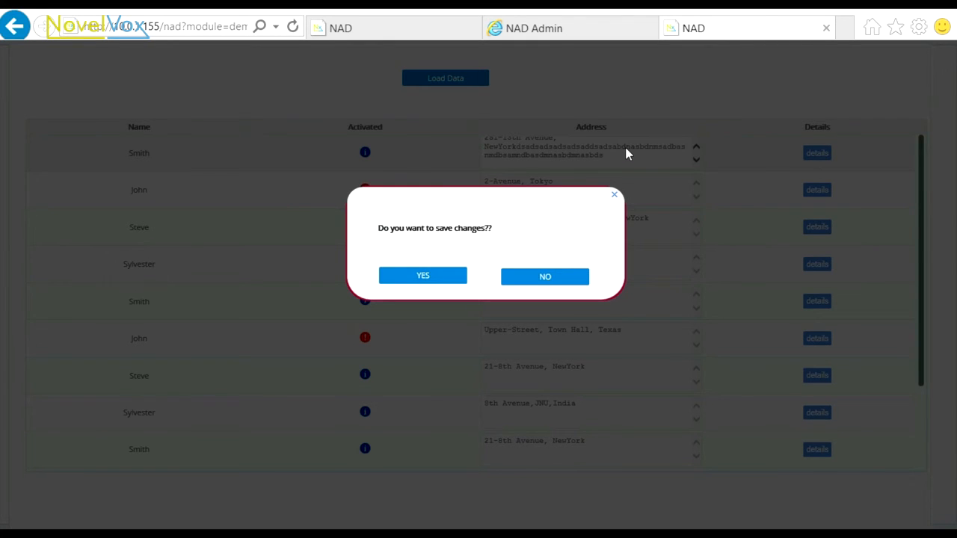
pyautogui.click(424, 276)
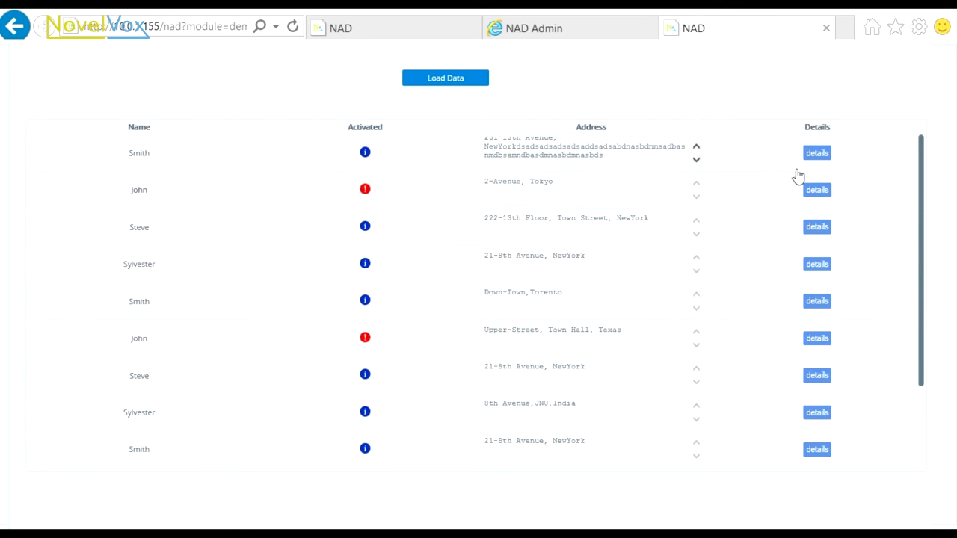
# Check the Student Details popup for the first and seventh grid rows, closing it after each.
pyautogui.click(826, 156)
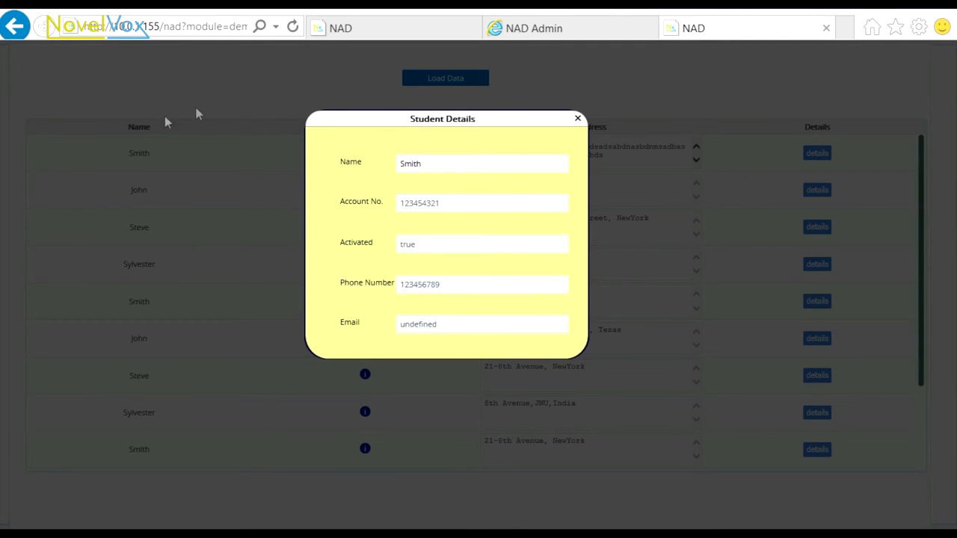
pyautogui.click(577, 118)
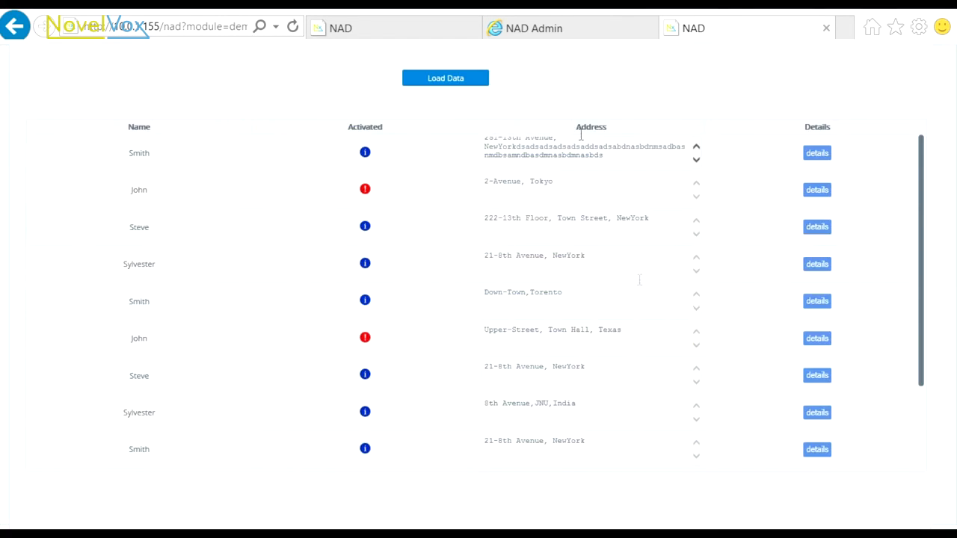
pyautogui.click(817, 378)
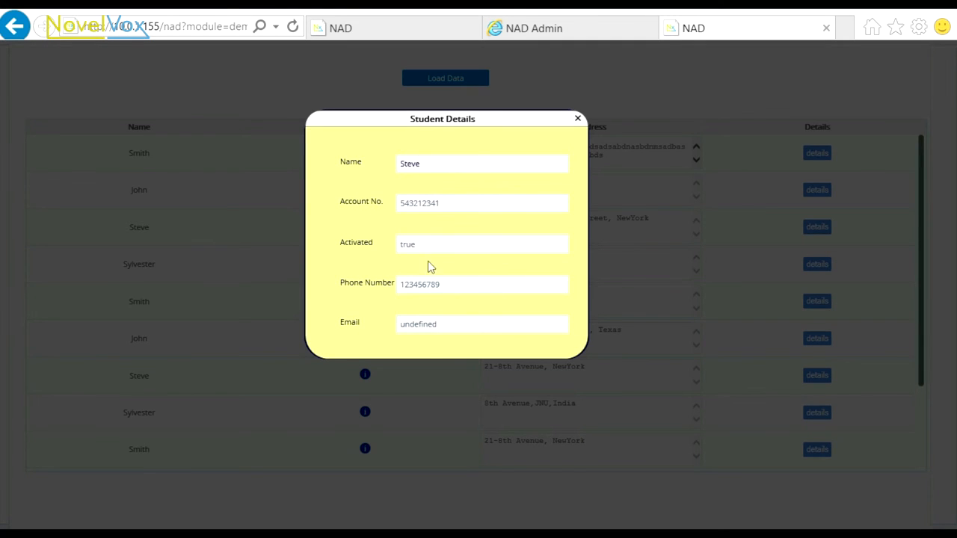
pyautogui.click(578, 119)
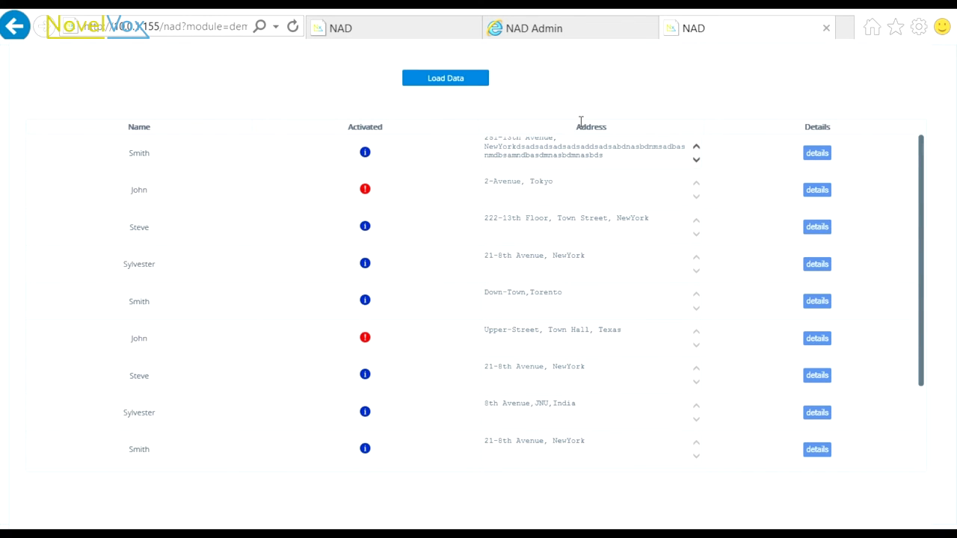